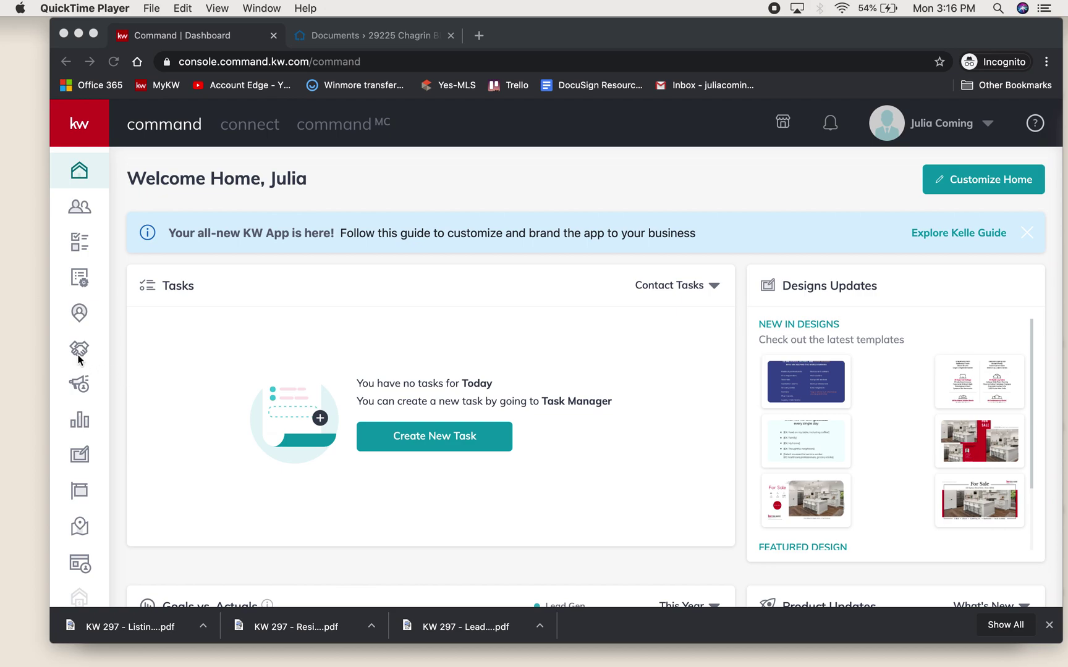
# Step: Open the Showing-stage listing from the Active stage of the Listings opportunities pipeline
pyautogui.click(106, 343)
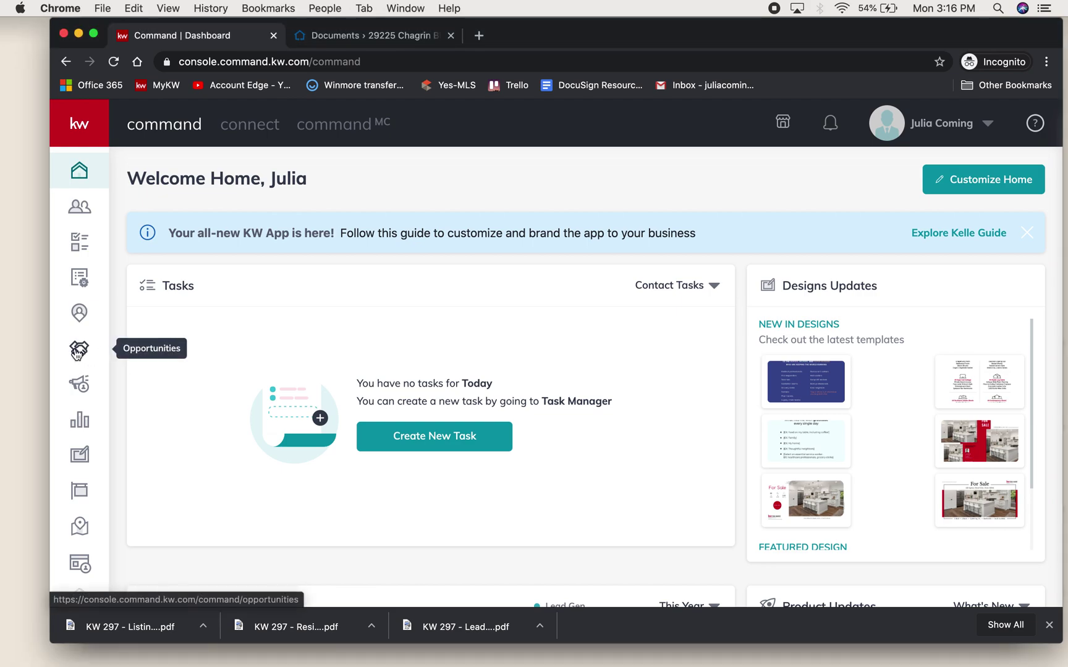
pyautogui.click(77, 351)
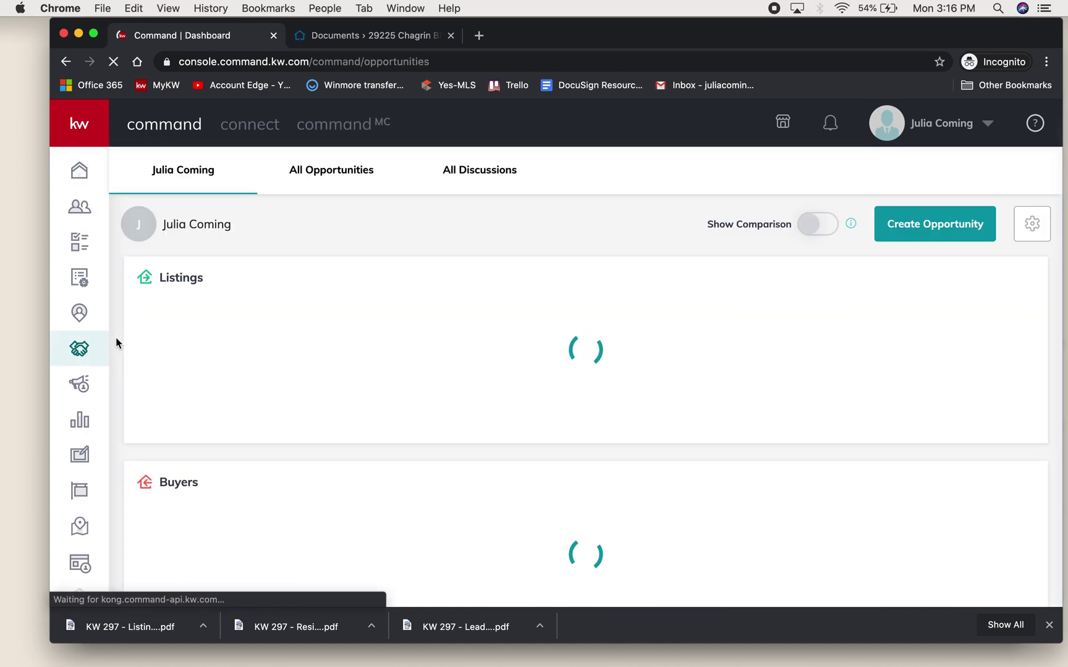
pyautogui.scroll(-3, 117, 337)
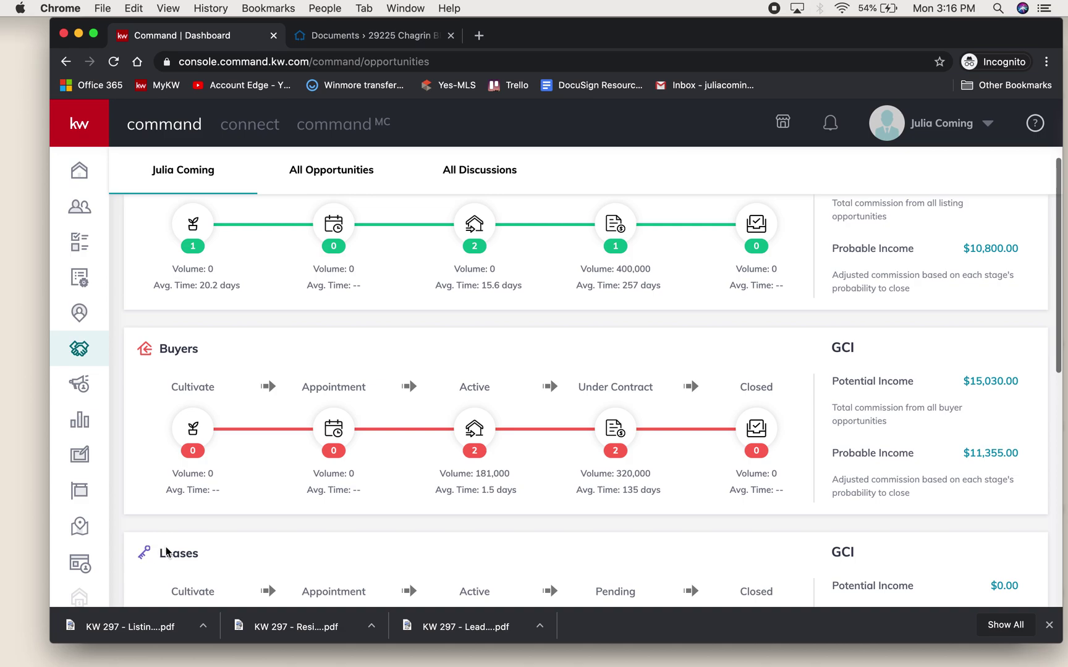
pyautogui.scroll(3, 225, 551)
pyautogui.scroll(-1, 225, 550)
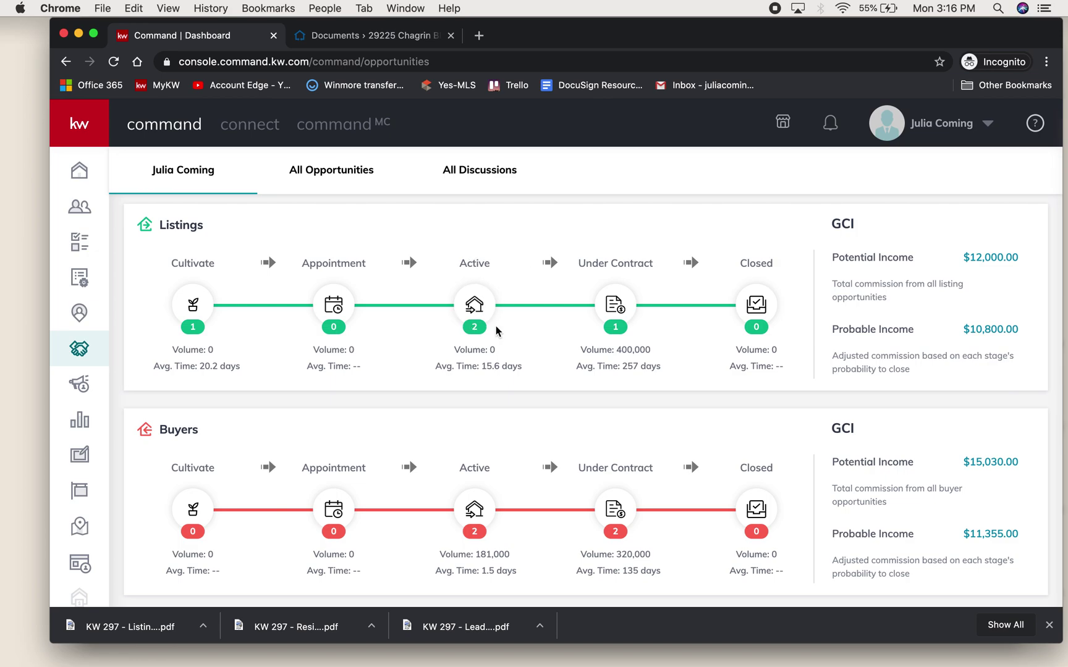
pyautogui.click(476, 305)
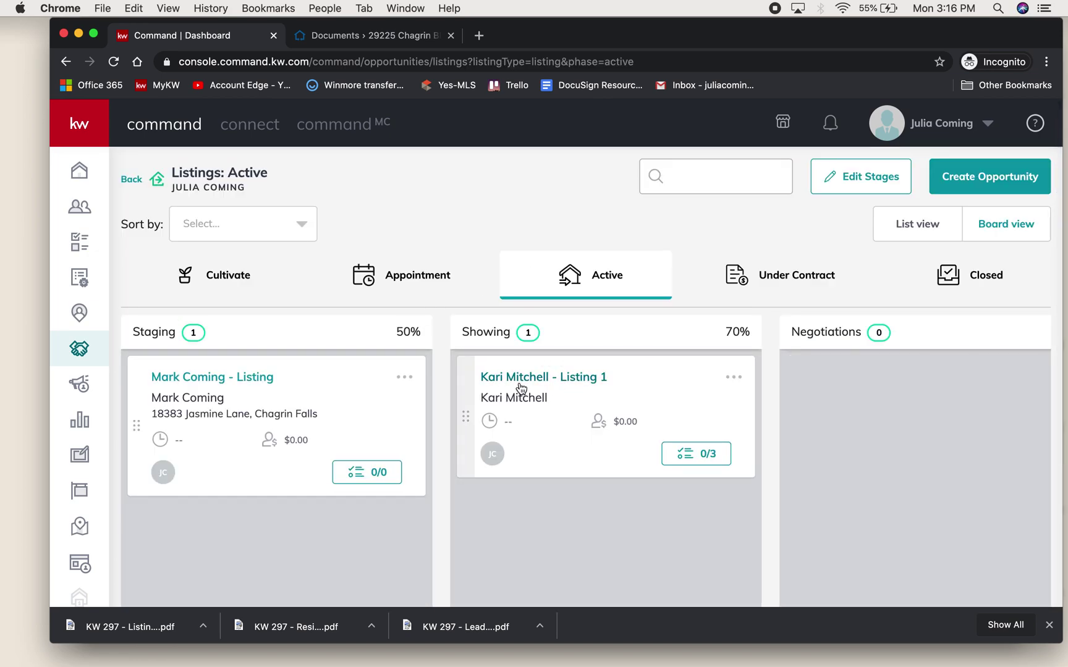
pyautogui.click(515, 378)
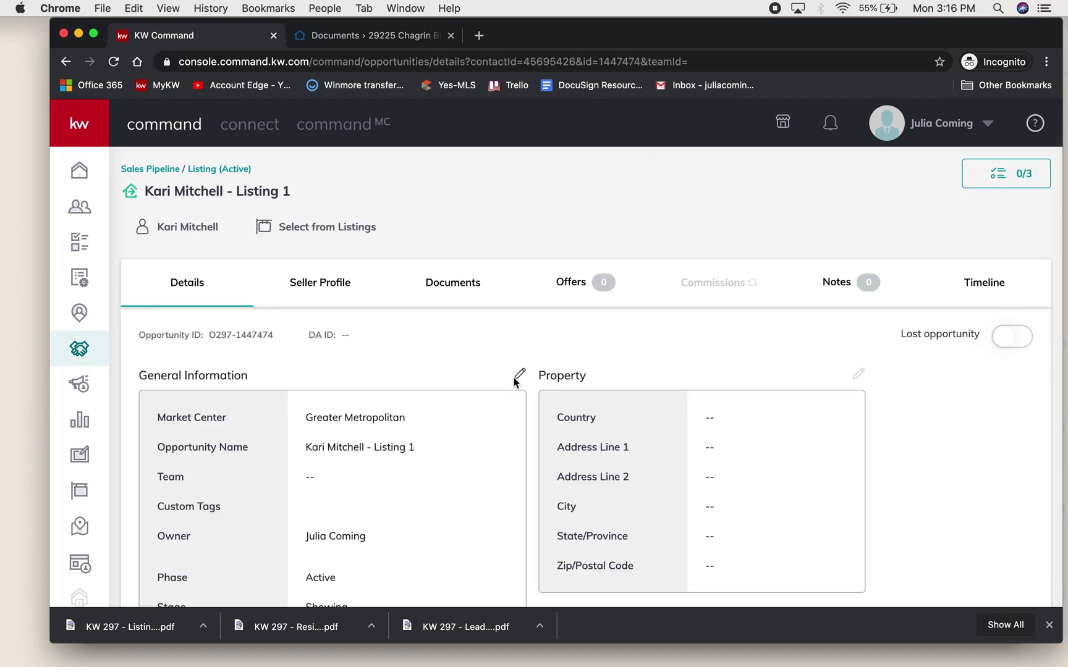
# Step: Review the listing's Documents checklist and start adding a file to Exclusive Right To Sell
pyautogui.click(463, 300)
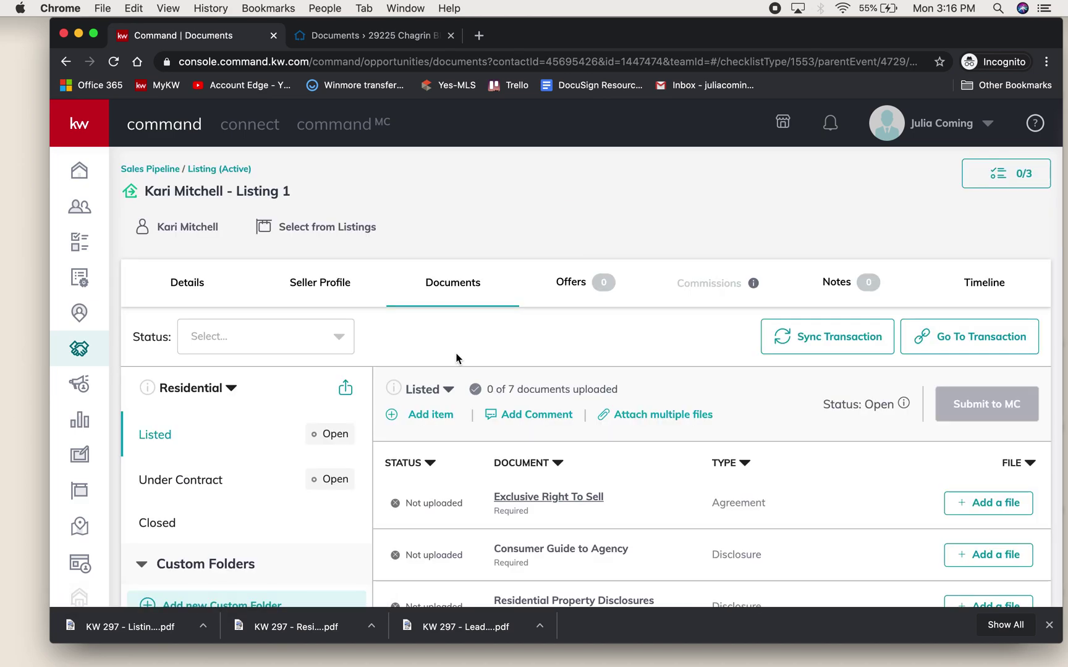
pyautogui.scroll(-1, 456, 358)
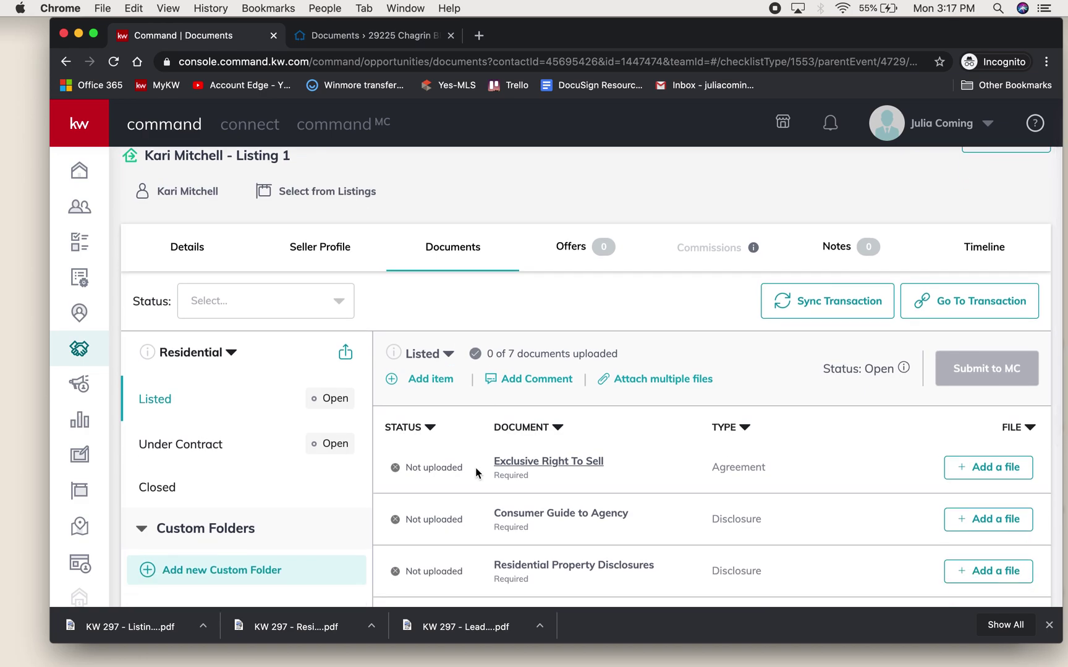
pyautogui.scroll(-1, 371, 458)
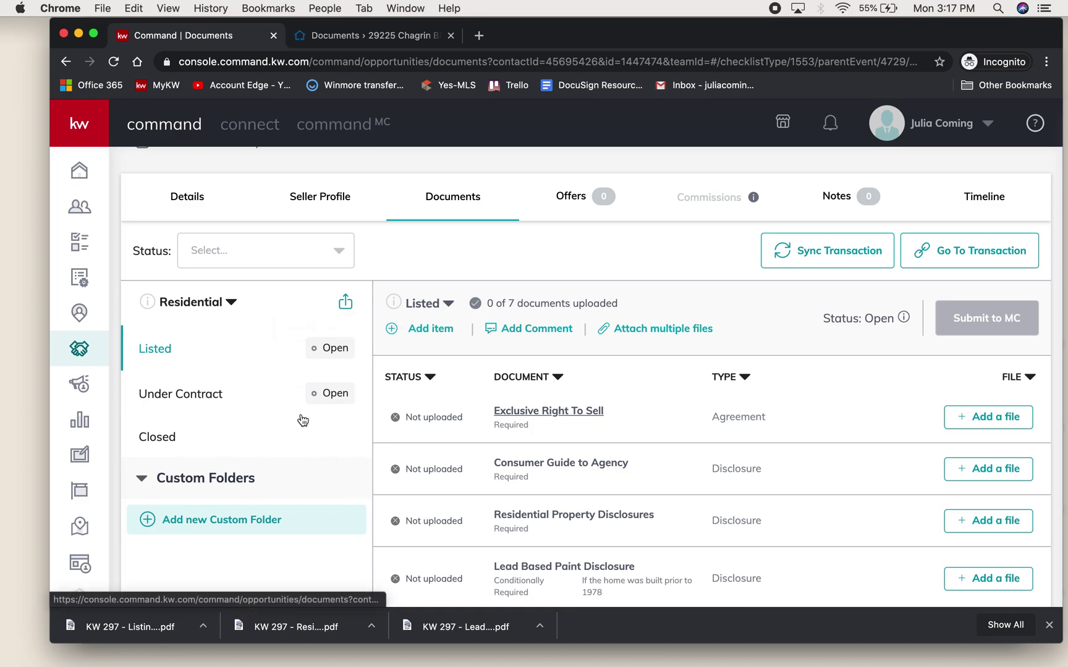
pyautogui.scroll(-2, 379, 434)
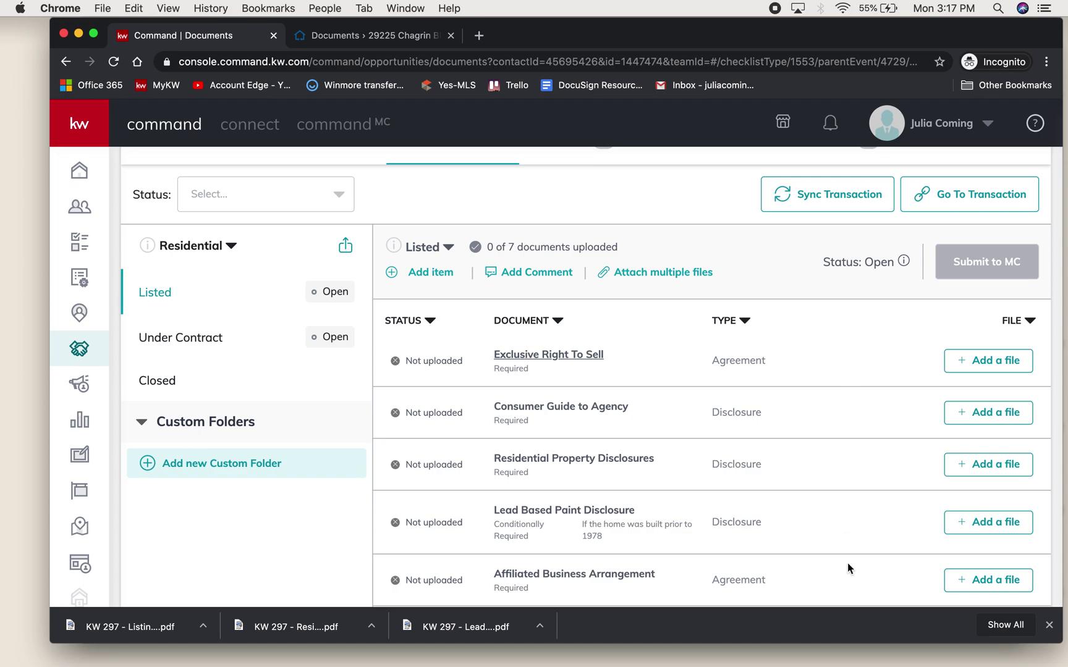
pyautogui.scroll(-1, 847, 563)
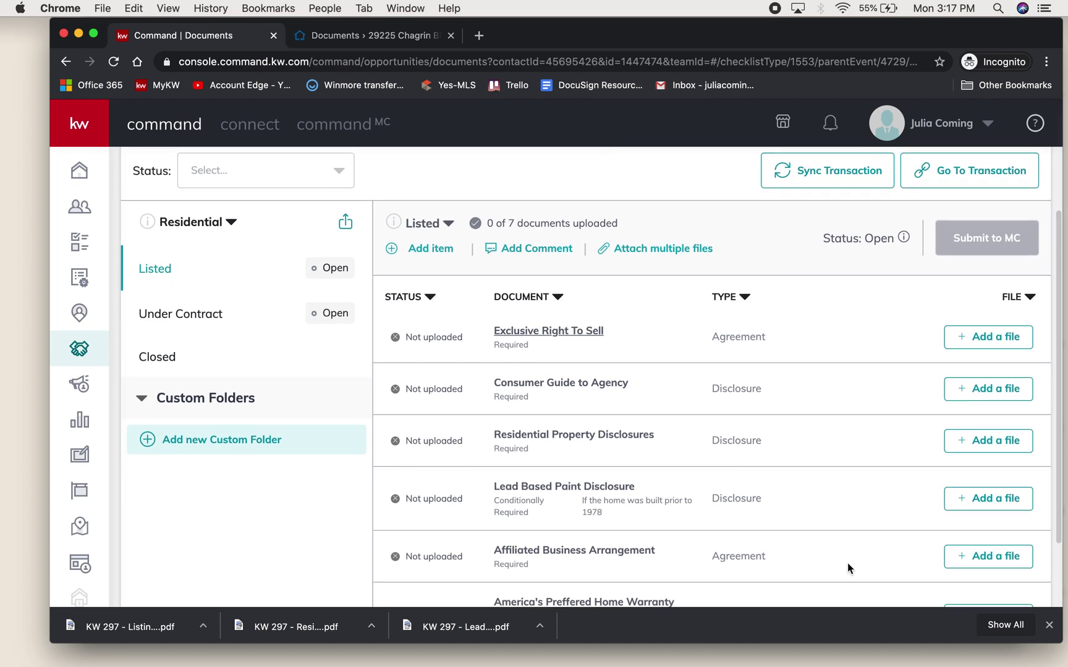
pyautogui.scroll(2, 848, 563)
pyautogui.scroll(3, 838, 403)
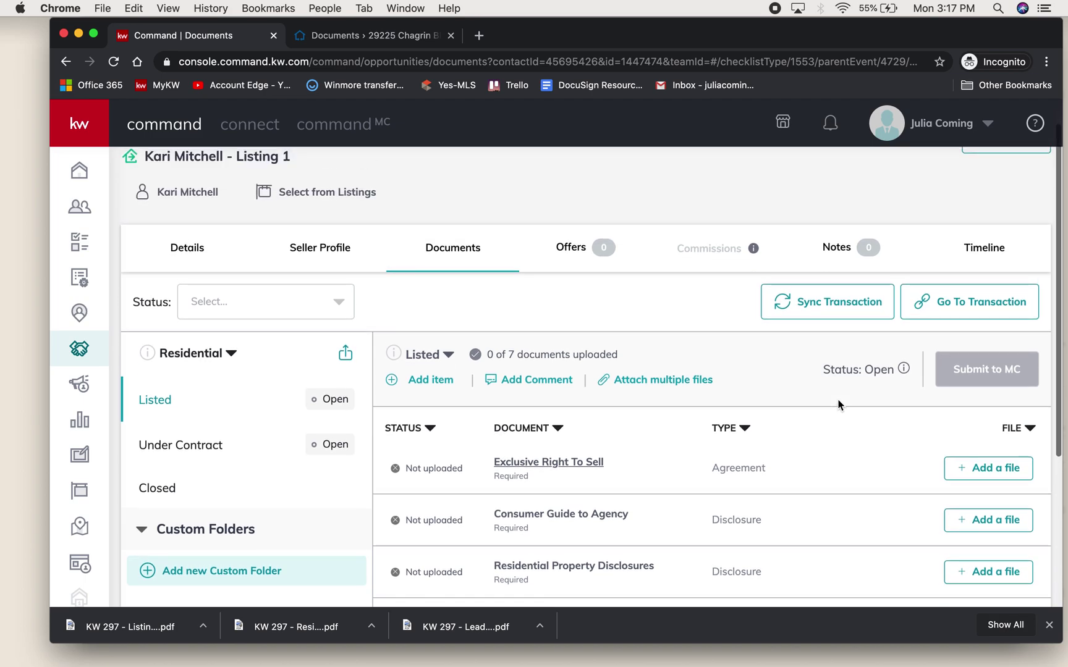
pyautogui.scroll(1, 838, 405)
pyautogui.scroll(-2, 838, 405)
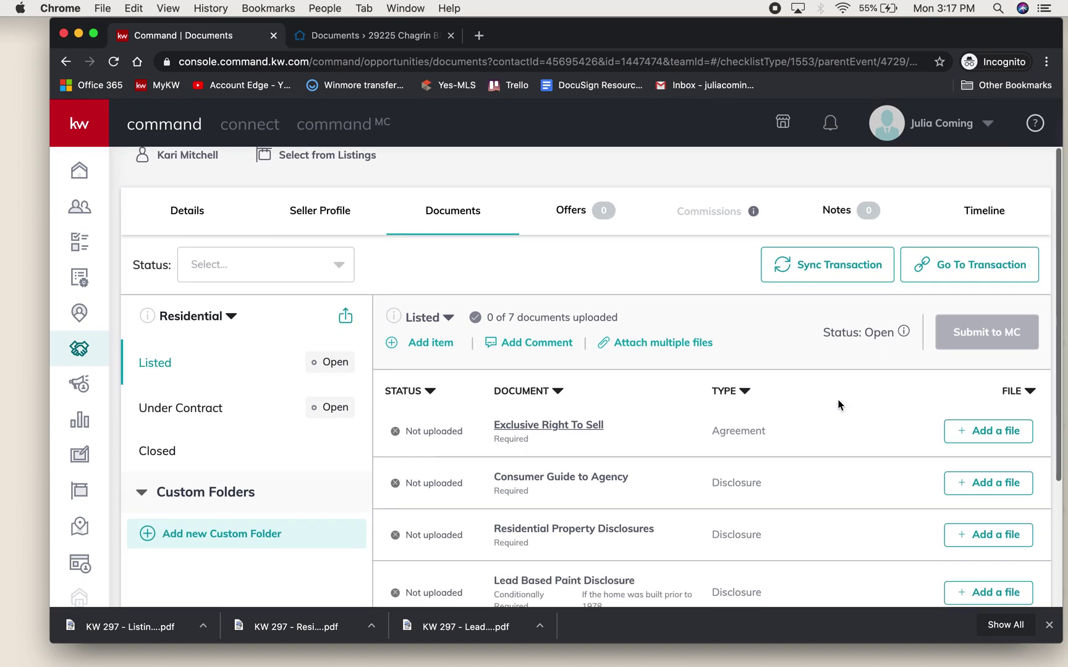
pyautogui.scroll(-3, 839, 405)
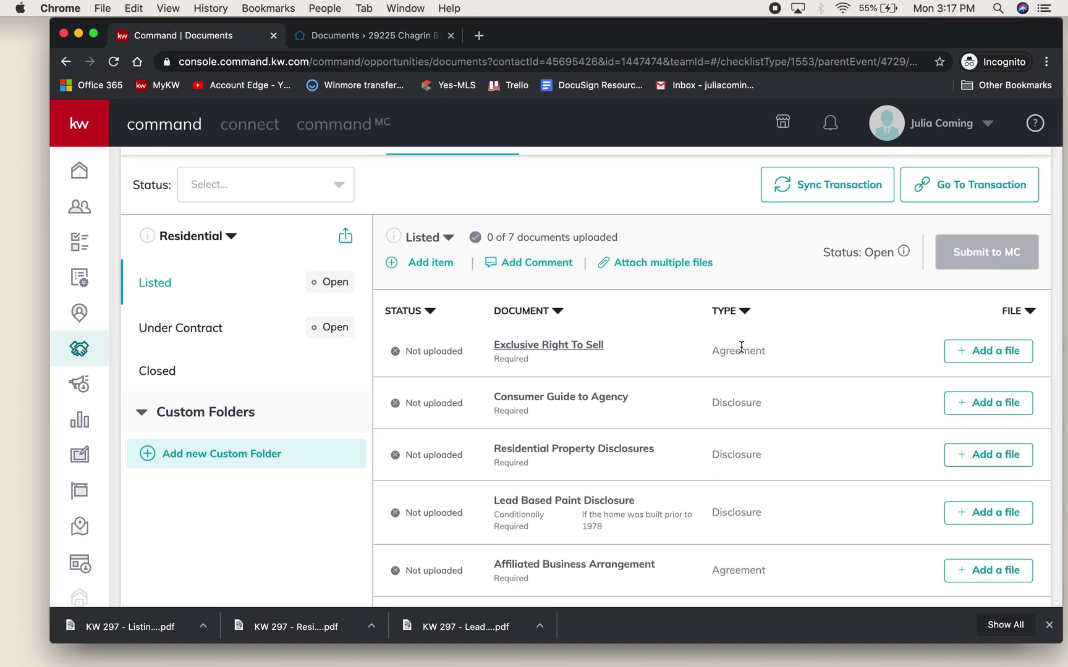
pyautogui.click(1005, 357)
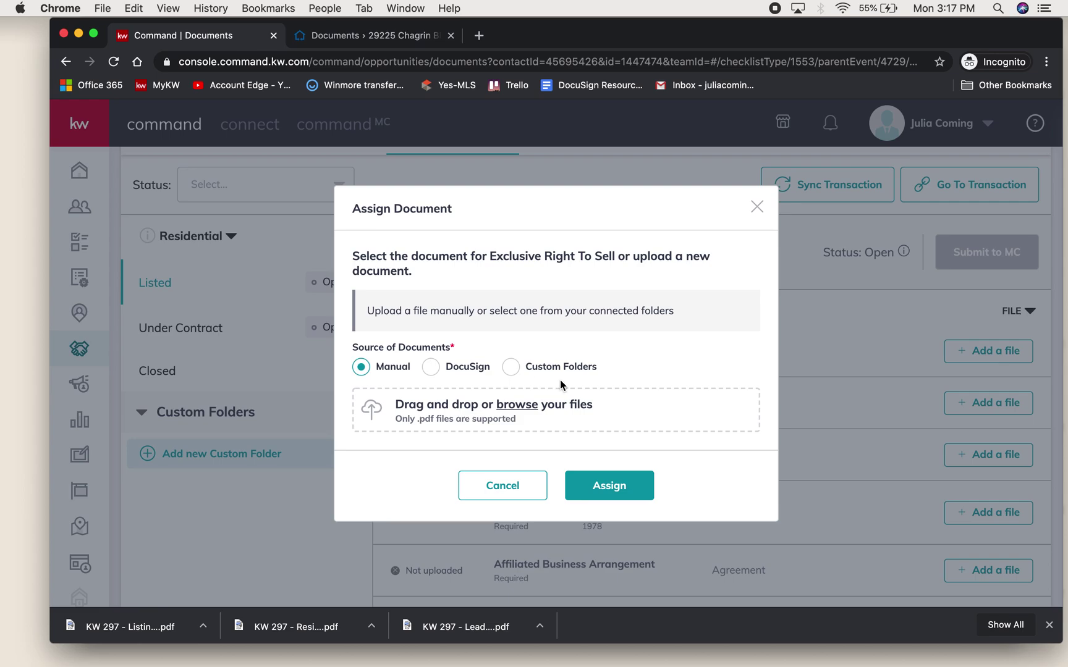
# Step: Assign 'KW 297 - Exclusive Right to Sell Agreement - Signed.pdf' from DocuSign to the item
pyautogui.click(431, 370)
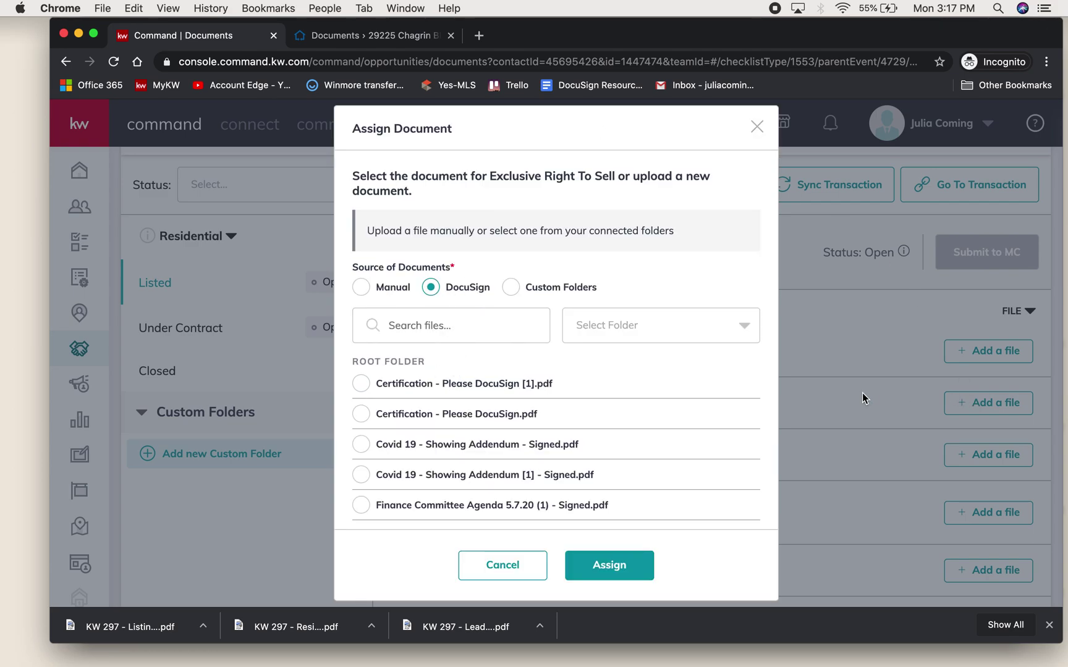
pyautogui.scroll(-5, 576, 397)
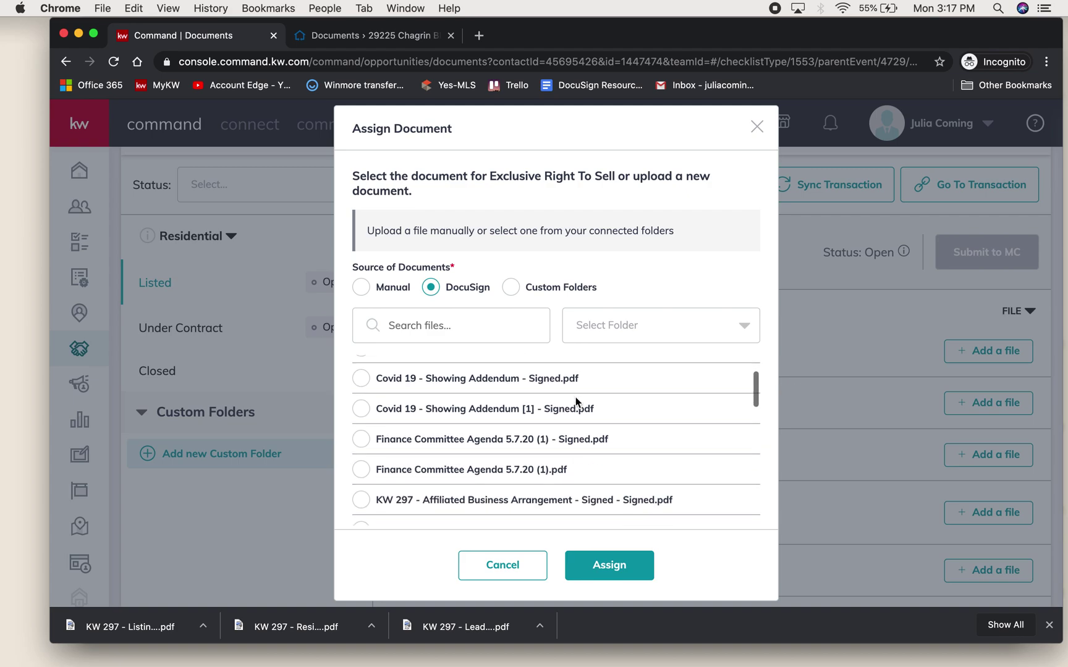
pyautogui.scroll(-6, 576, 400)
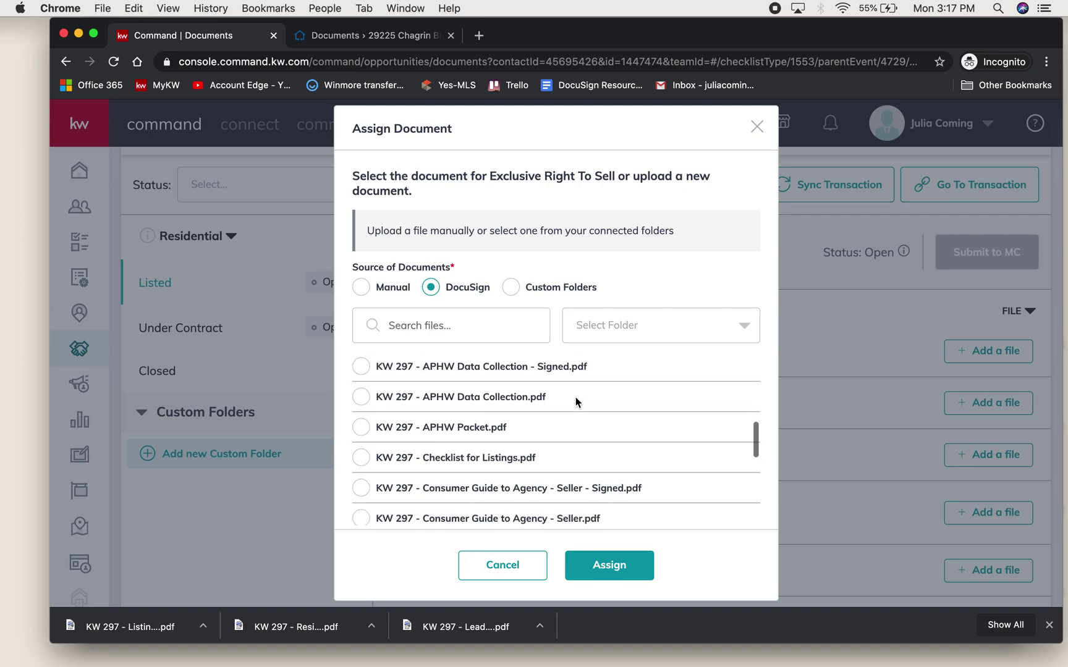
pyautogui.scroll(-1, 576, 397)
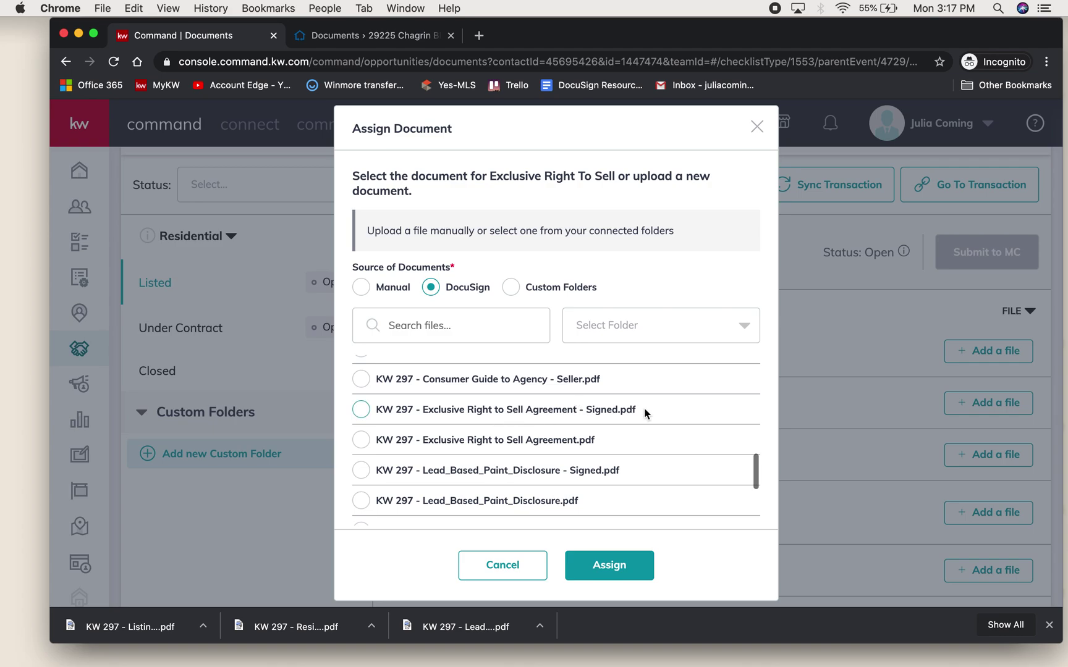
pyautogui.click(360, 409)
pyautogui.click(613, 570)
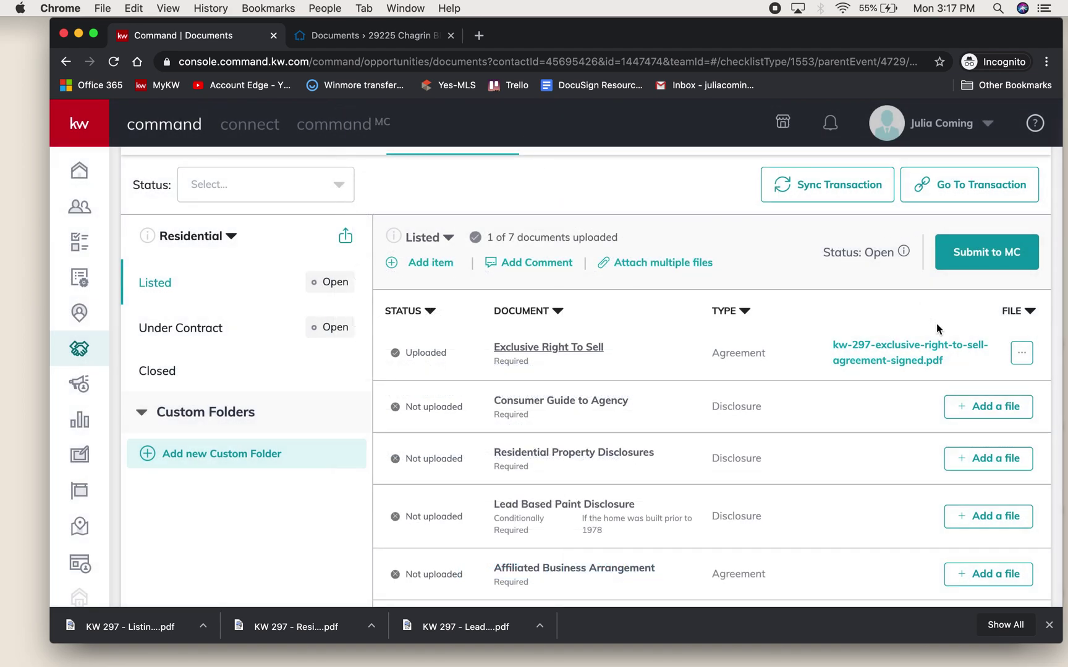
pyautogui.click(901, 357)
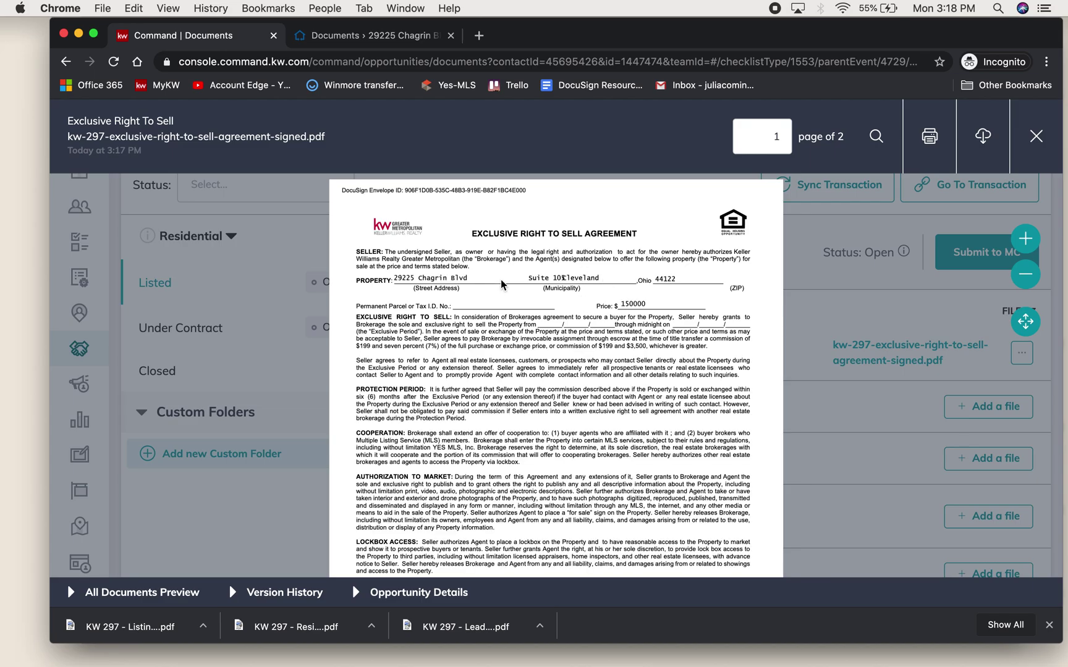
pyautogui.scroll(-15, 632, 410)
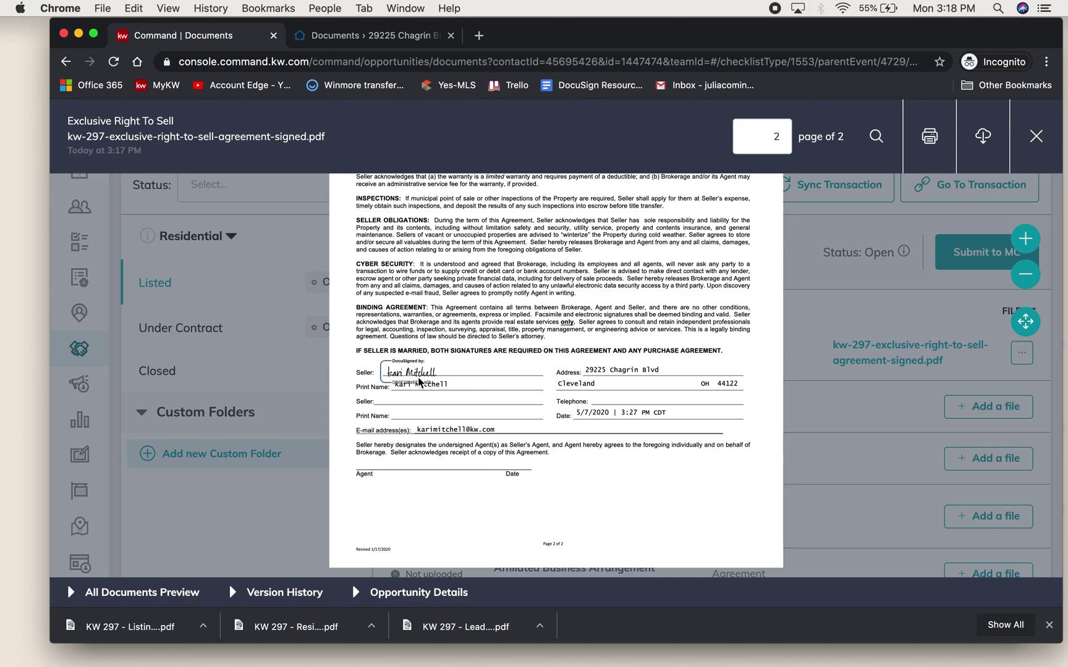
pyautogui.click(1044, 137)
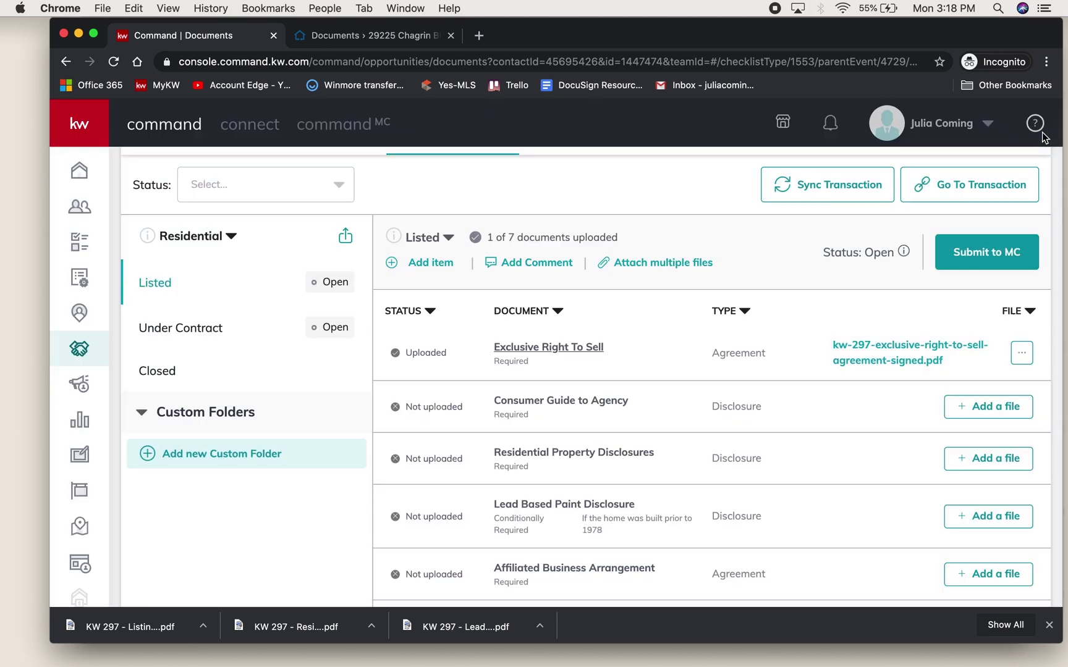
# Step: Open Attach multiple files for the Listed checklist and set the file source to DocuSign
pyautogui.scroll(-2, 690, 437)
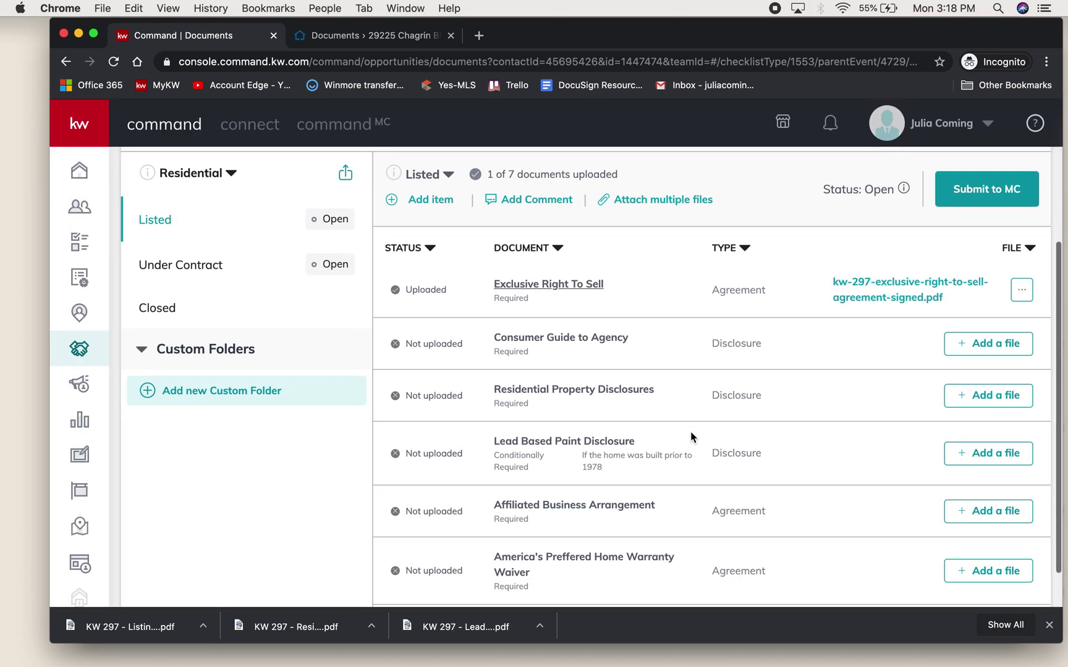
pyautogui.scroll(1, 691, 436)
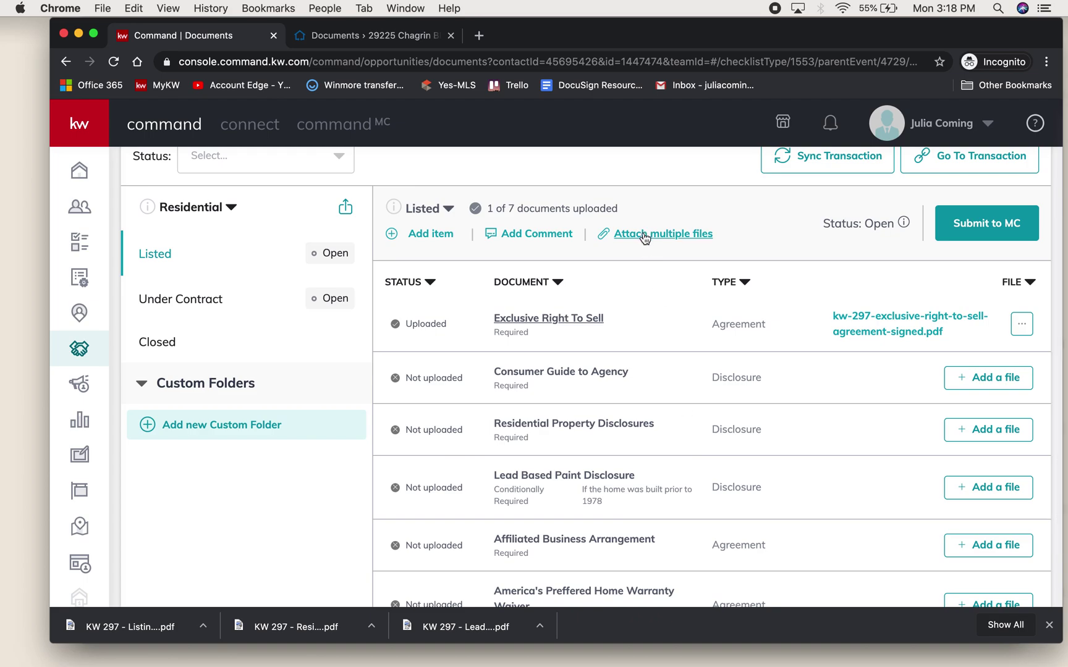
pyautogui.click(645, 239)
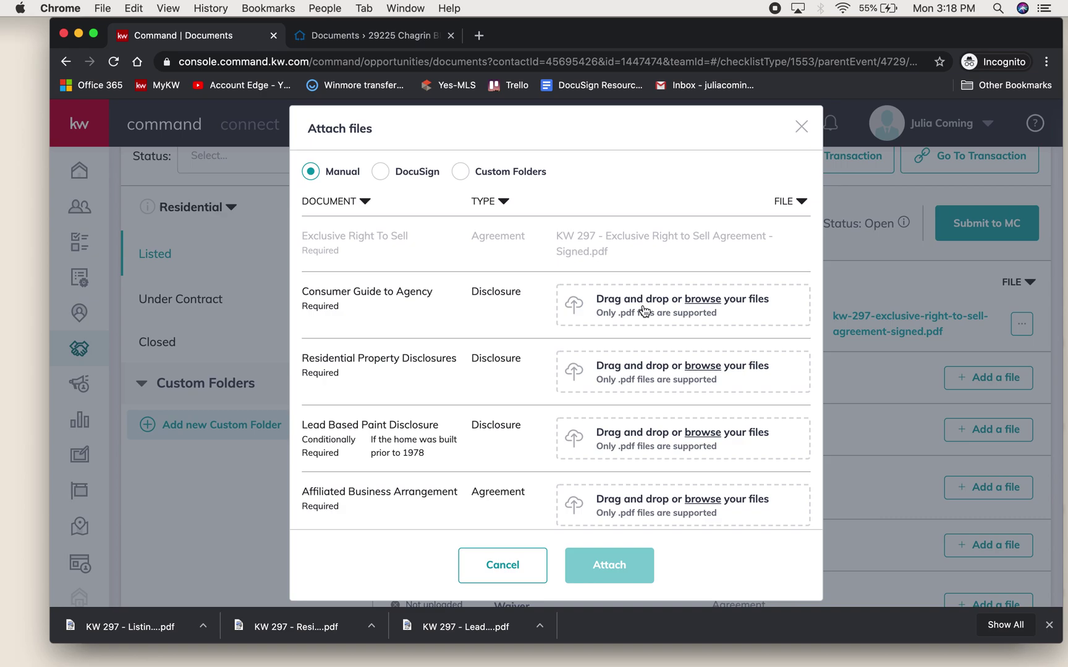
pyautogui.click(655, 313)
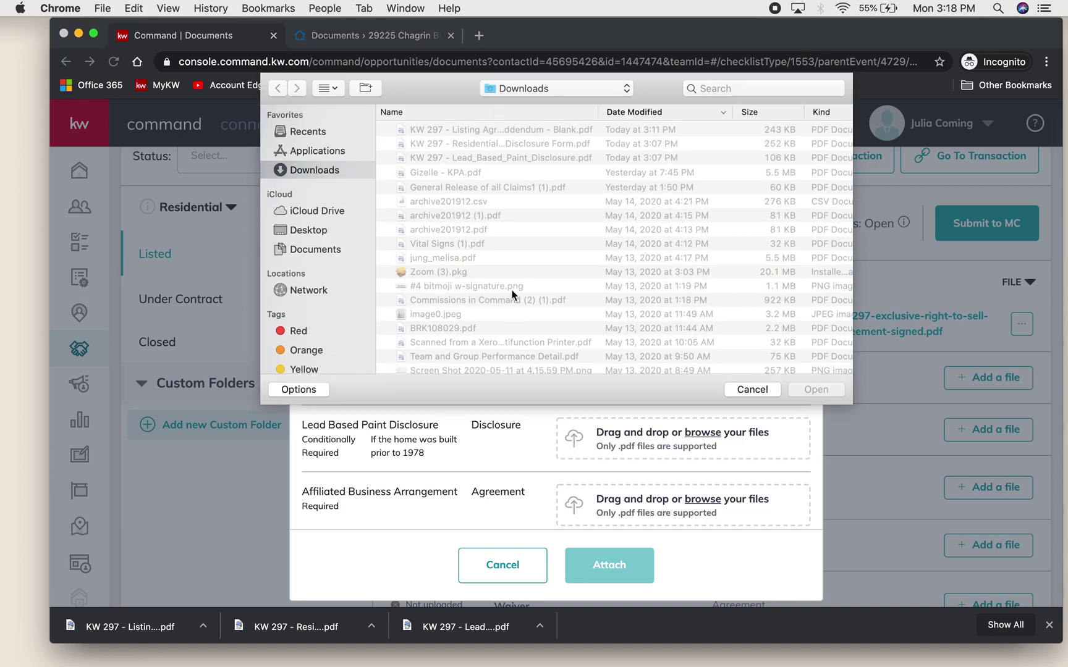
pyautogui.click(745, 377)
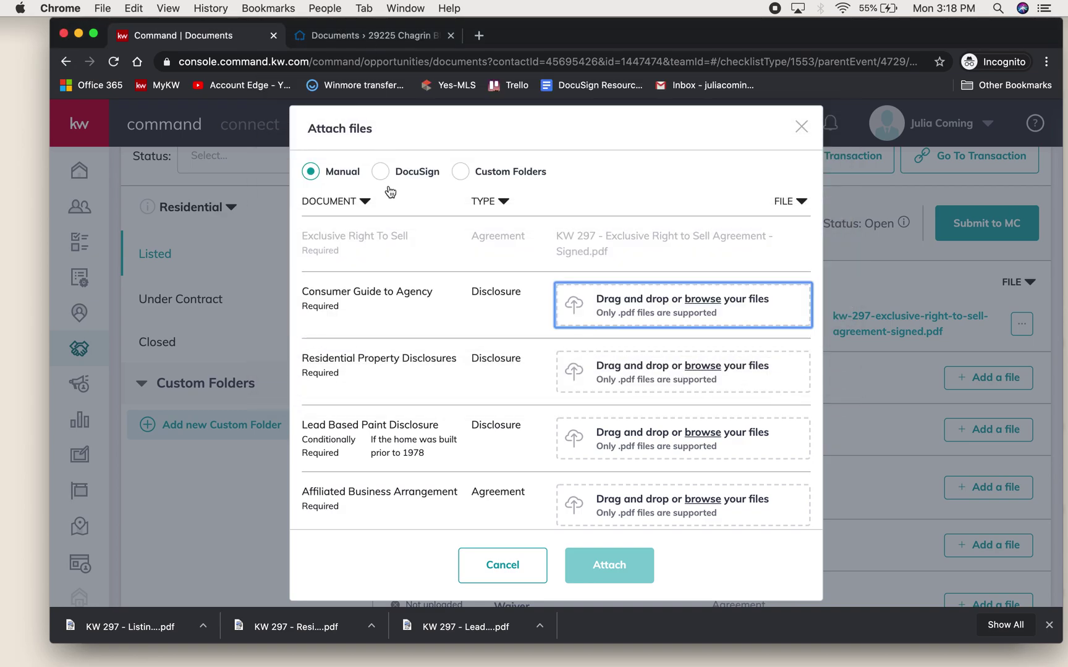
pyautogui.click(382, 173)
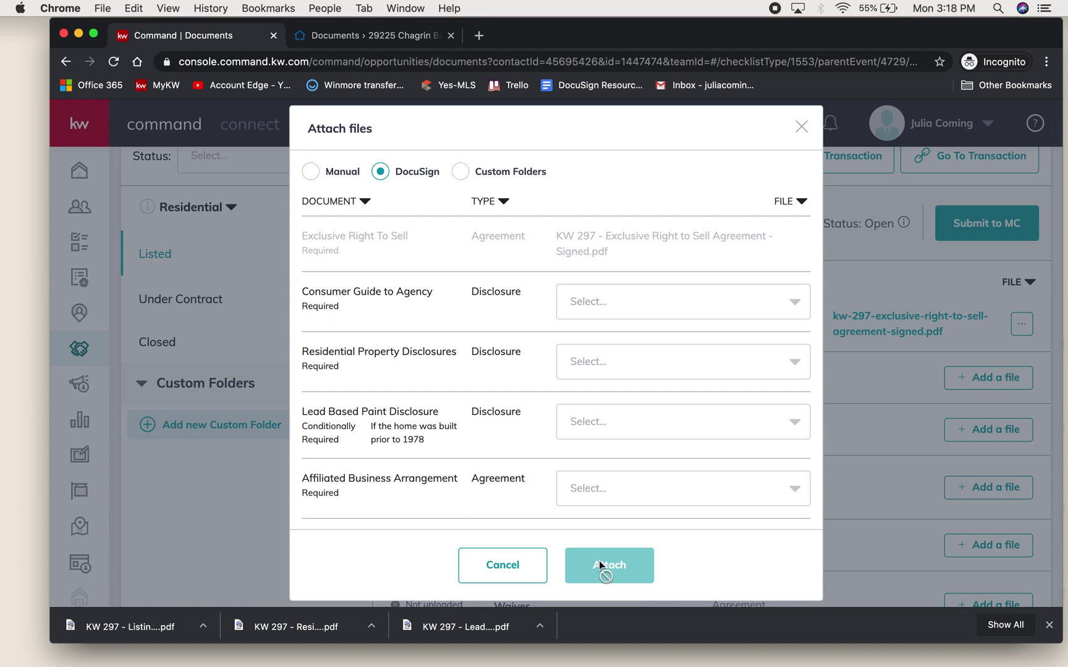
# Step: Choose the signed Consumer Guide to Agency and signed Affiliated Business Arrangement DocuSign files
pyautogui.click(614, 305)
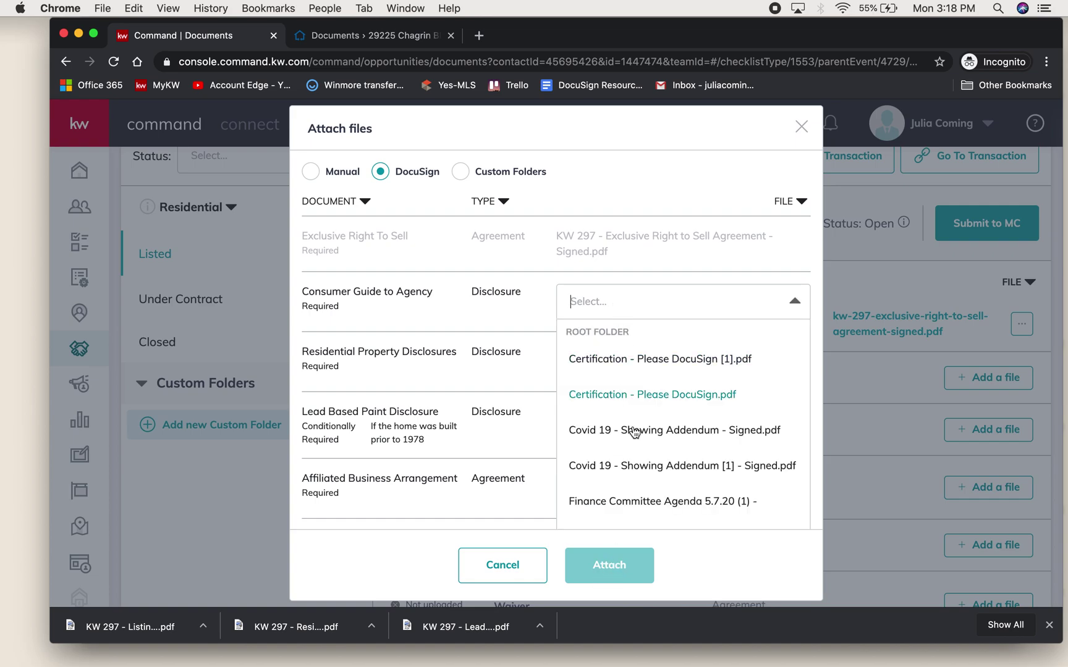
pyautogui.scroll(-10, 634, 440)
pyautogui.scroll(-5, 637, 440)
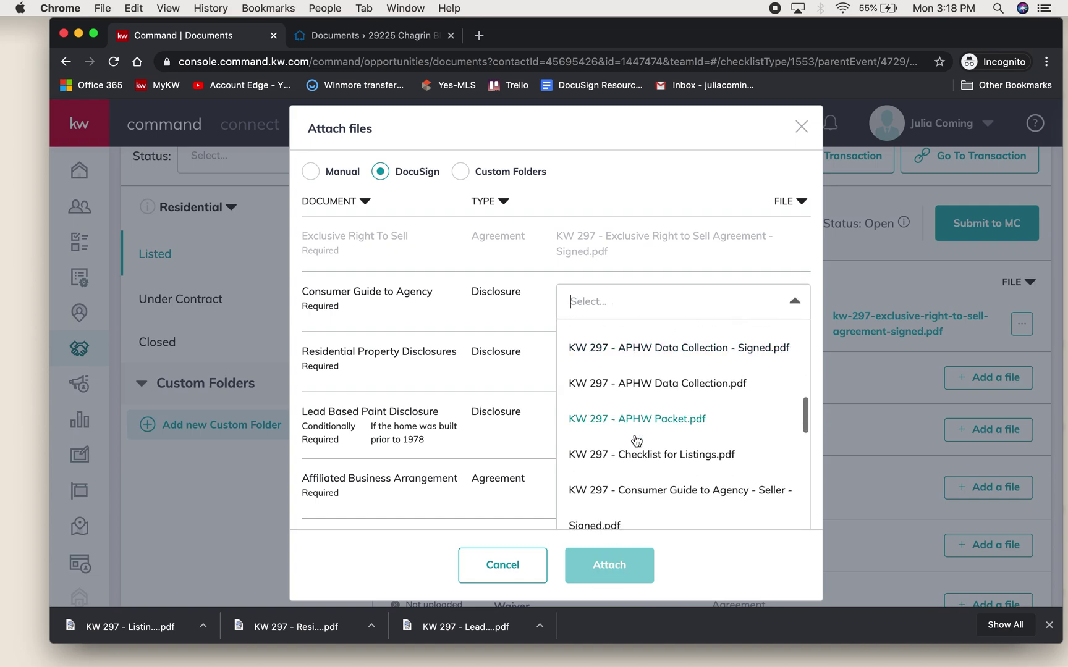
pyautogui.scroll(1, 683, 371)
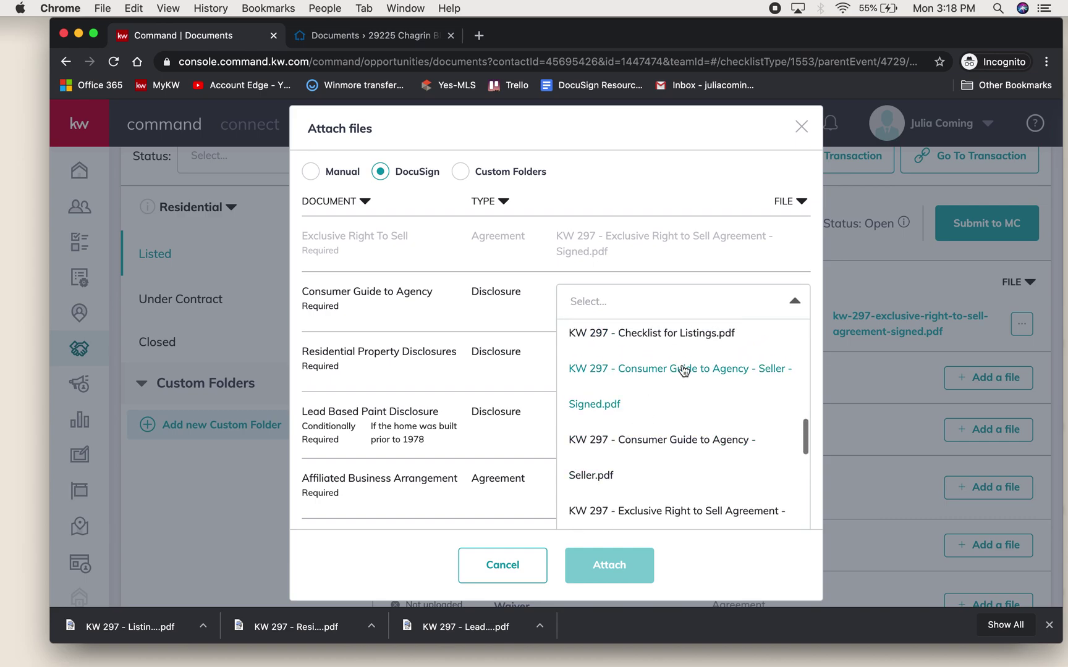
pyautogui.click(598, 373)
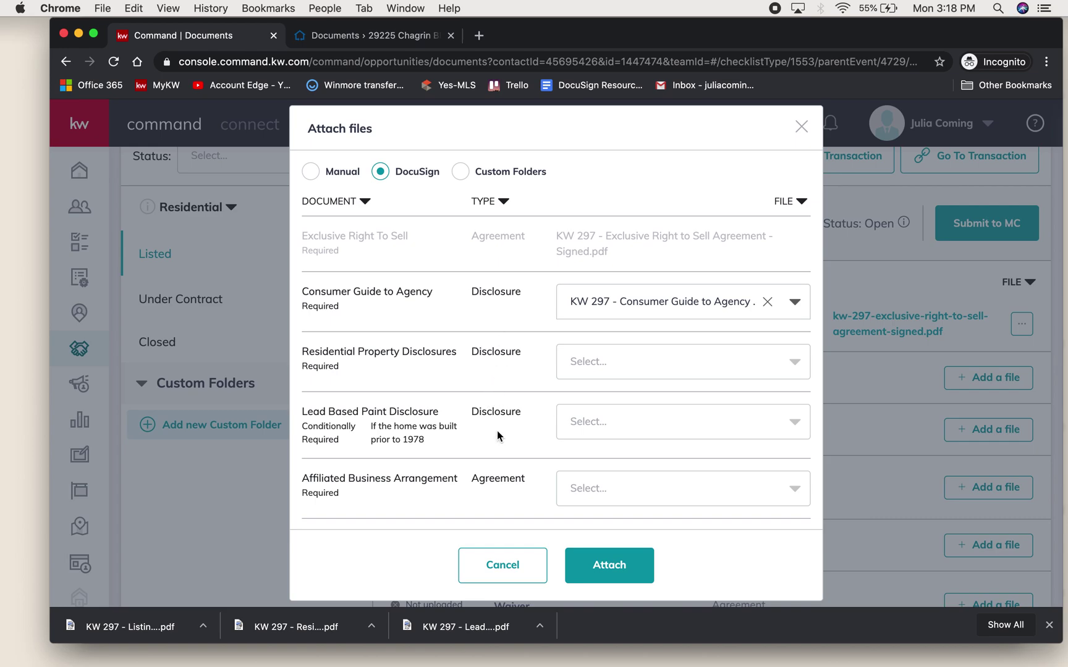
pyautogui.scroll(-3, 514, 401)
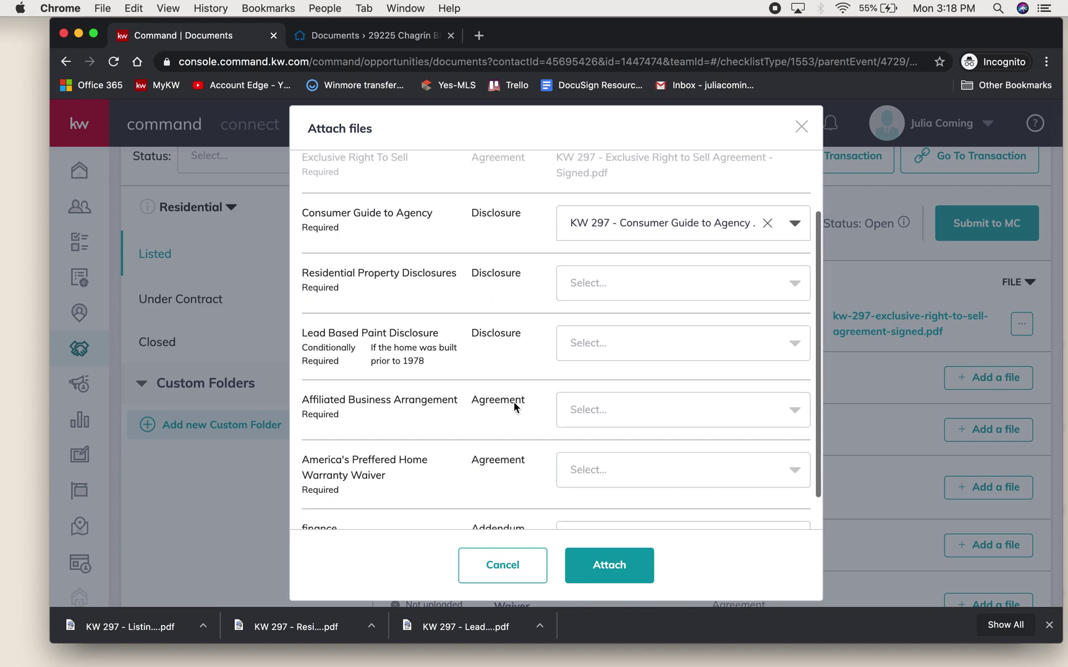
pyautogui.scroll(-1, 515, 276)
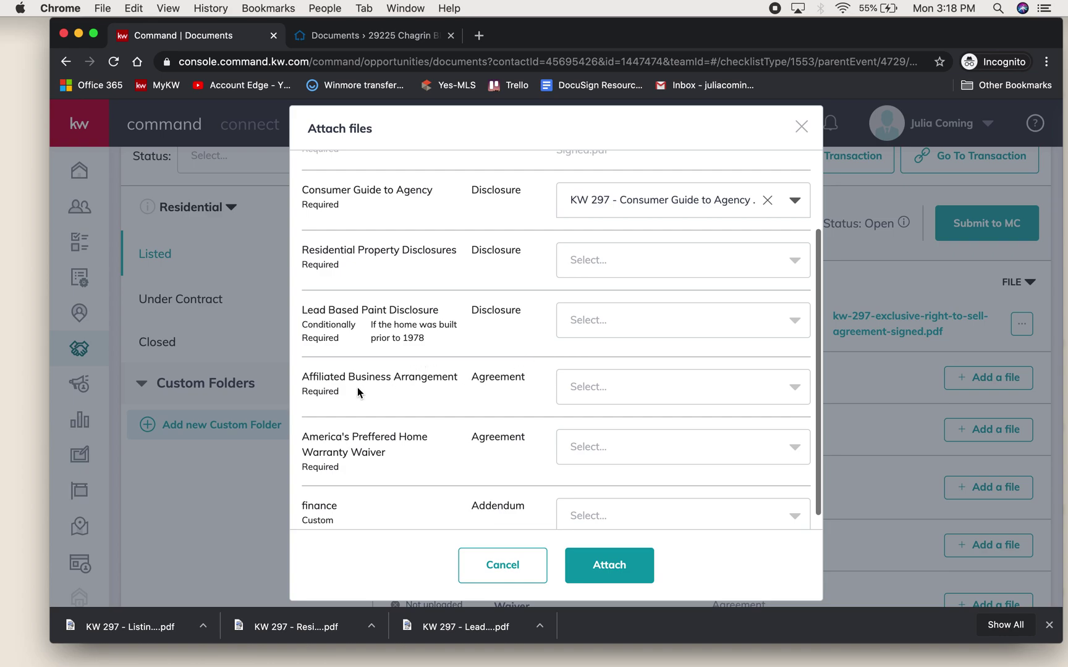
pyautogui.click(568, 387)
pyautogui.scroll(-10, 648, 462)
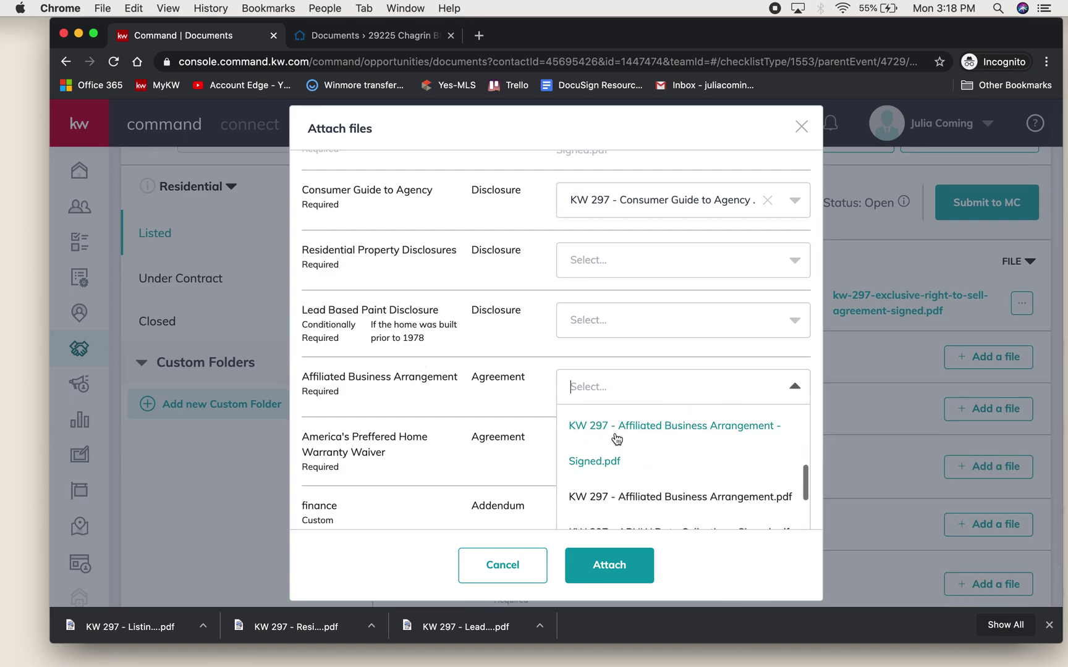
pyautogui.click(618, 440)
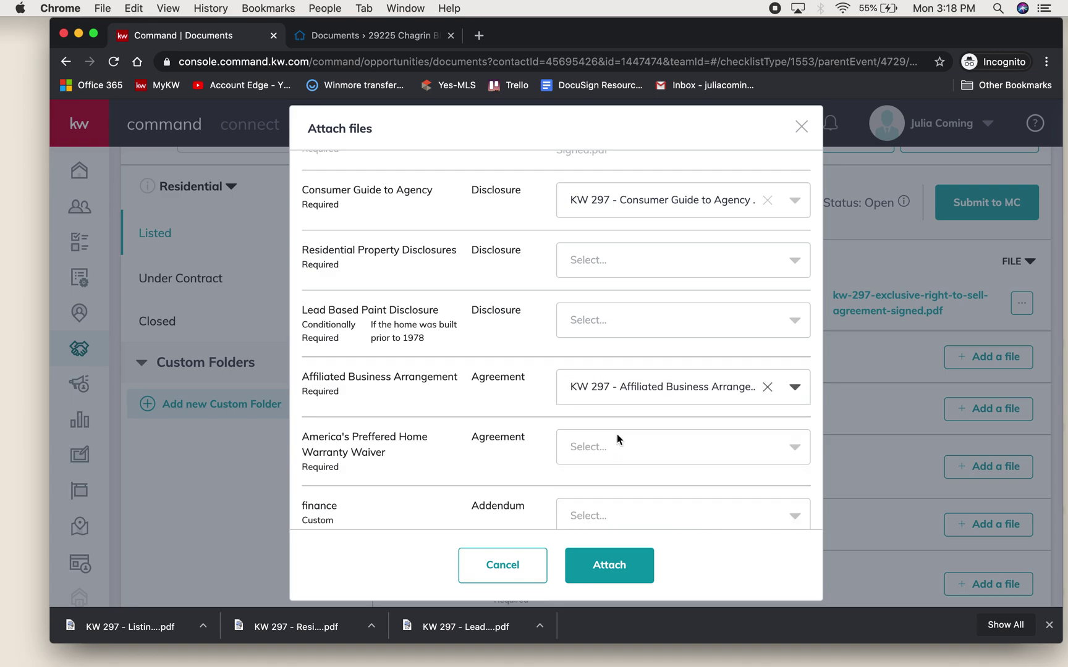
# Step: Pick the APHW Packet file for the Home Warranty Waiver and attach all chosen files
pyautogui.click(598, 445)
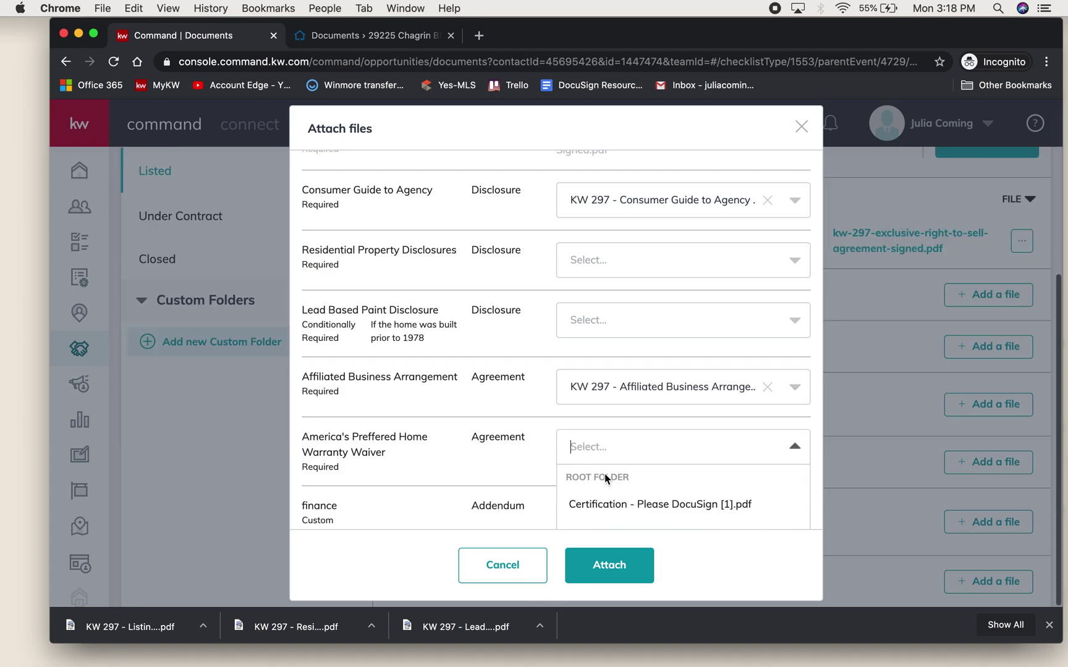
pyautogui.scroll(-10, 605, 485)
pyautogui.scroll(-6, 607, 490)
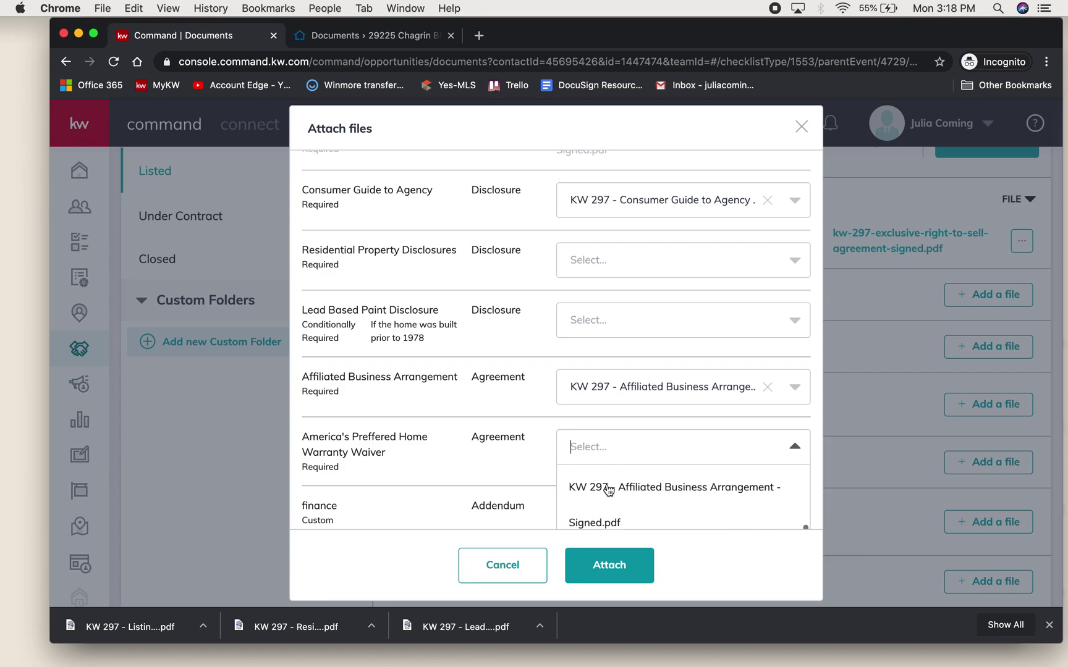
pyautogui.scroll(-1, 609, 490)
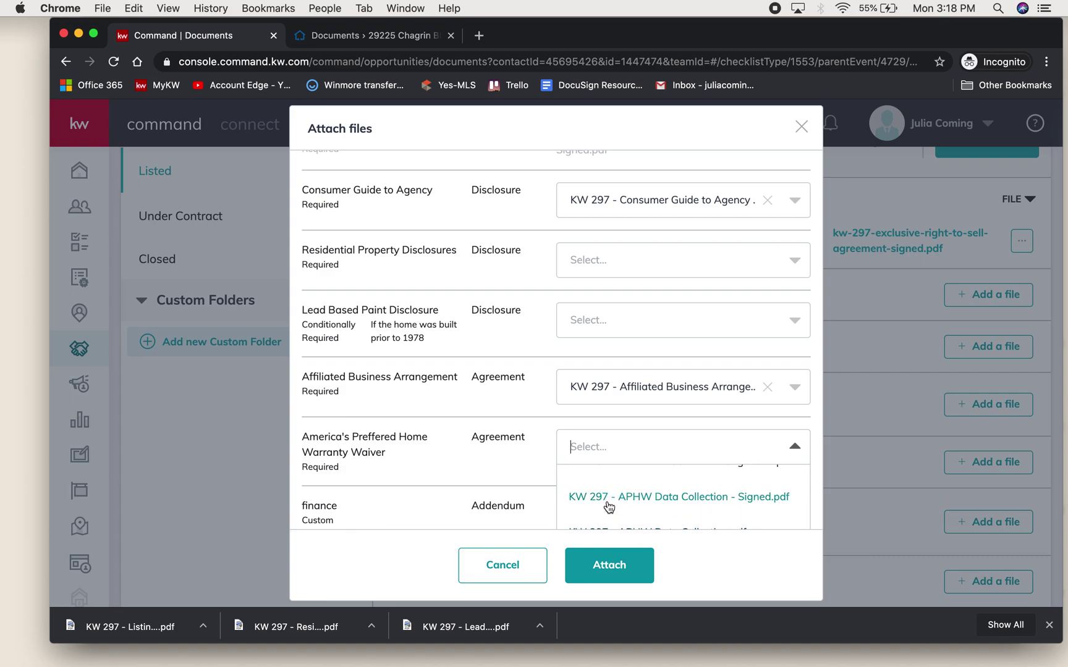
pyautogui.click(607, 501)
pyautogui.scroll(-1, 567, 467)
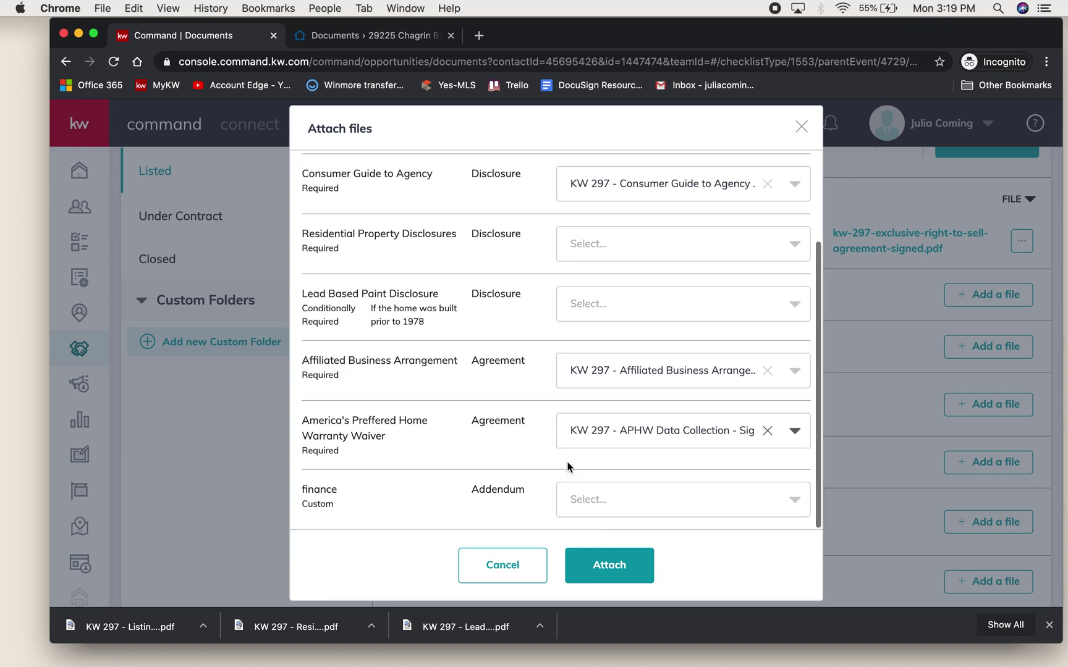
pyautogui.click(626, 440)
pyautogui.scroll(-3, 639, 489)
pyautogui.scroll(-4, 637, 492)
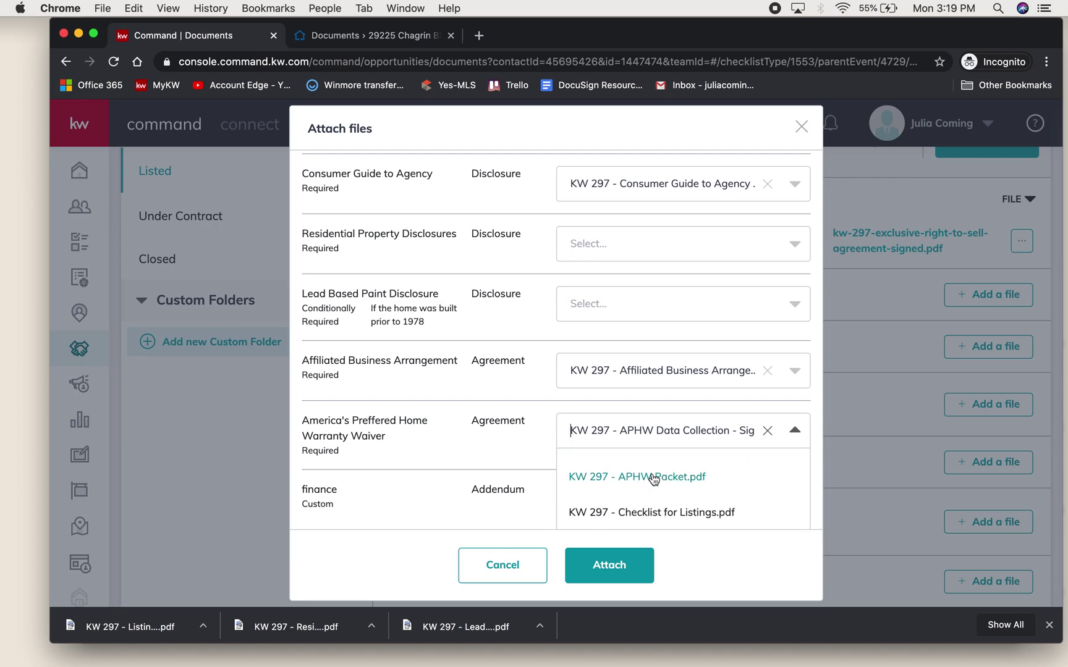
pyautogui.click(649, 481)
pyautogui.scroll(5, 468, 432)
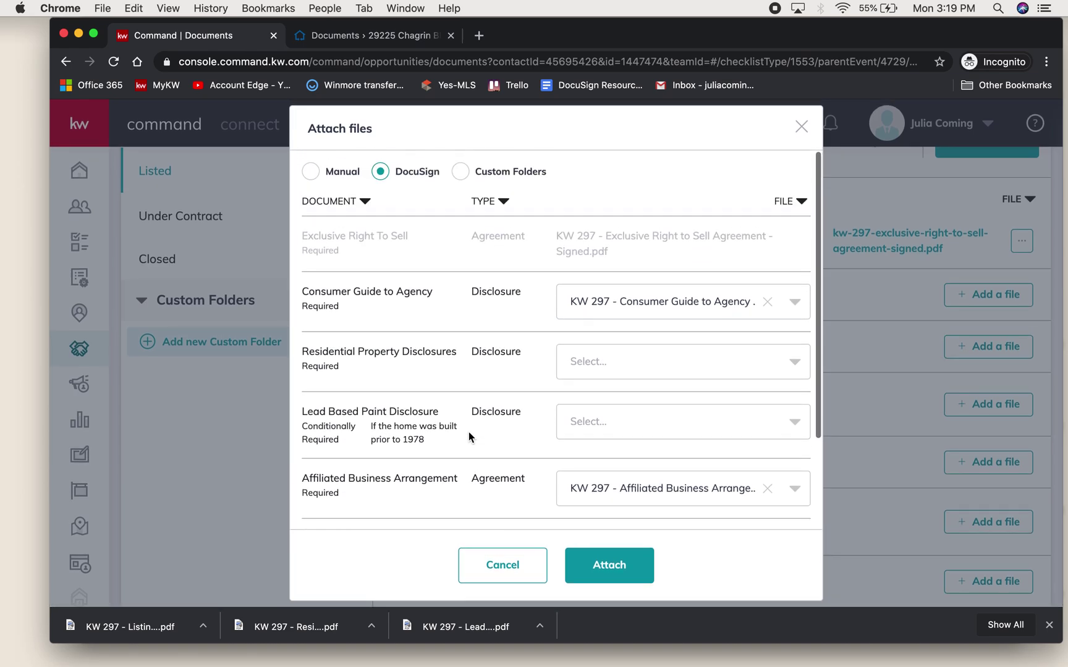
pyautogui.click(609, 565)
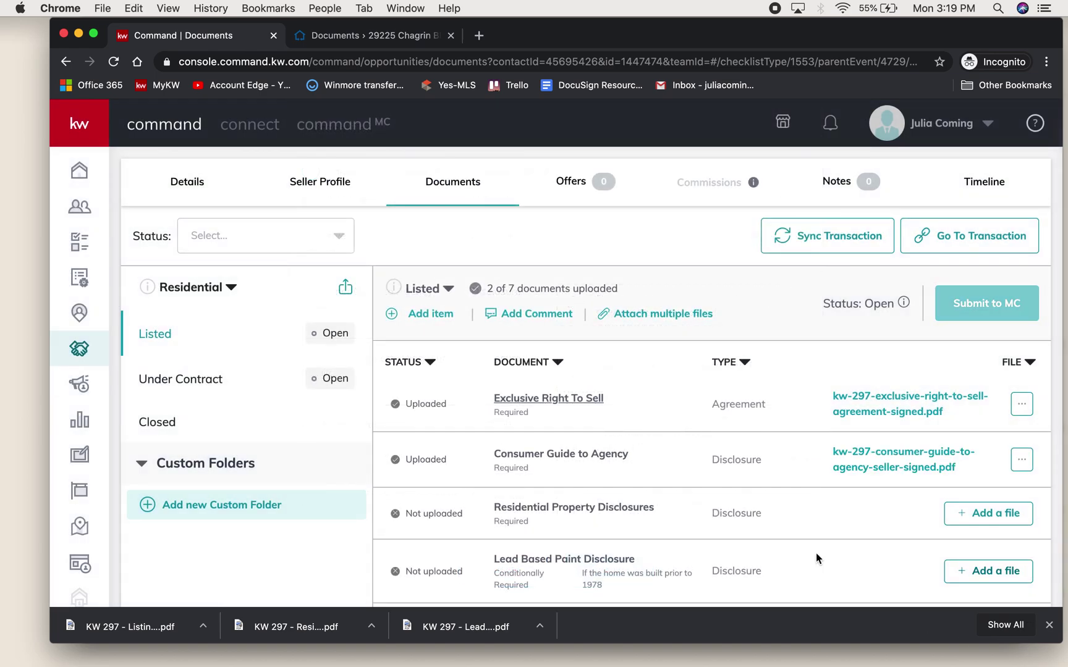
pyautogui.scroll(-5, 816, 556)
pyautogui.scroll(2, 815, 553)
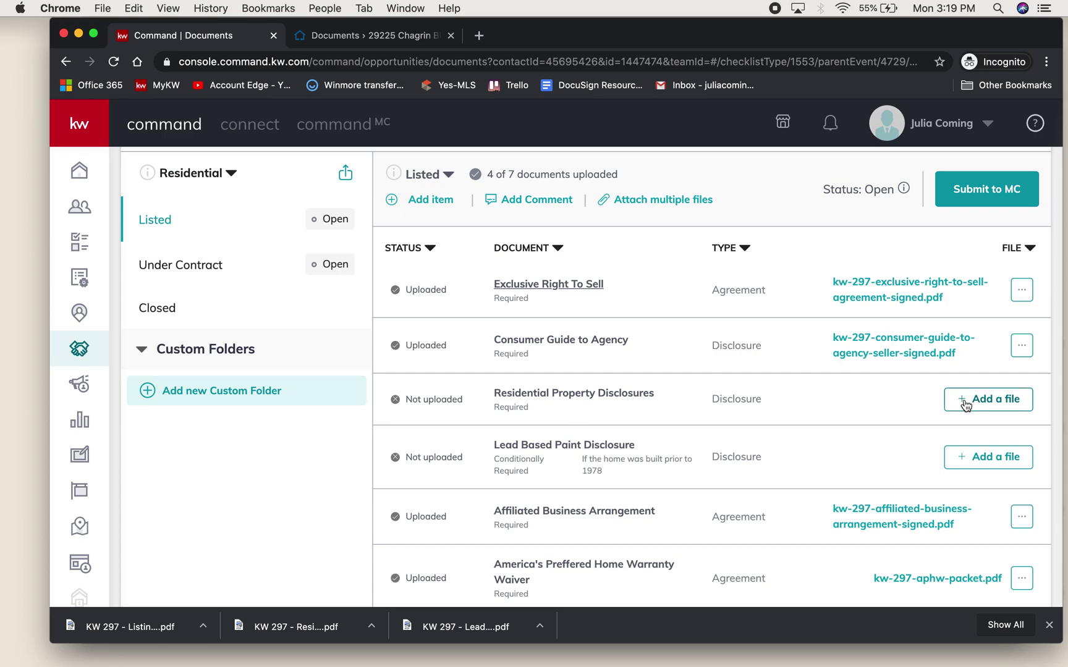
pyautogui.scroll(2, 750, 402)
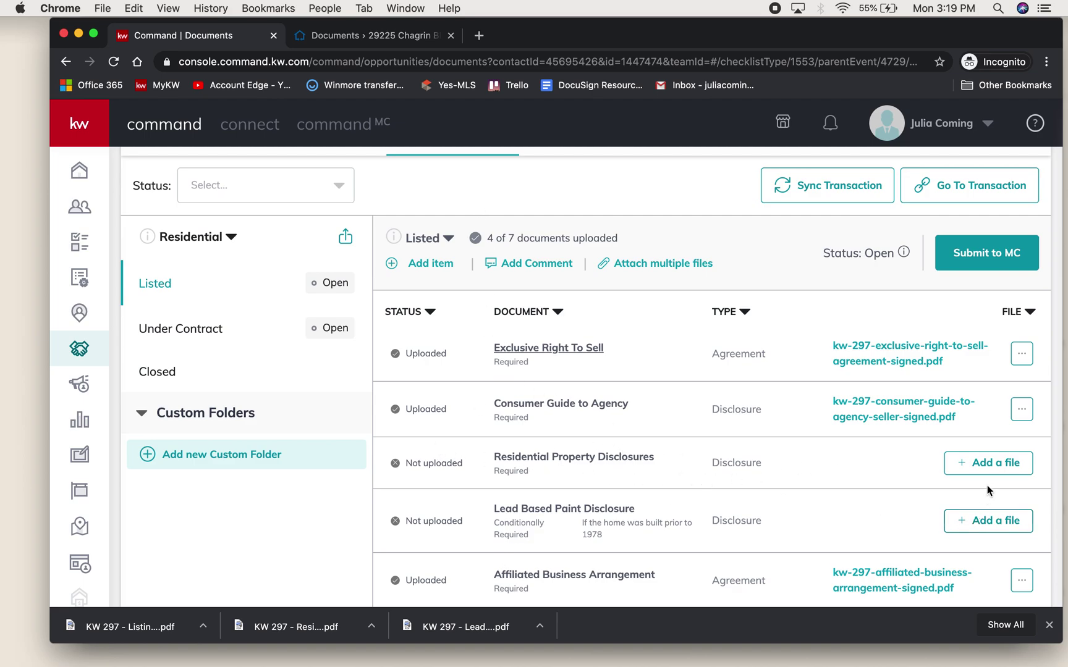
# Step: Upload the Residential Property Disclosure Form PDF from Downloads to Residential Property Disclosures
pyautogui.click(987, 467)
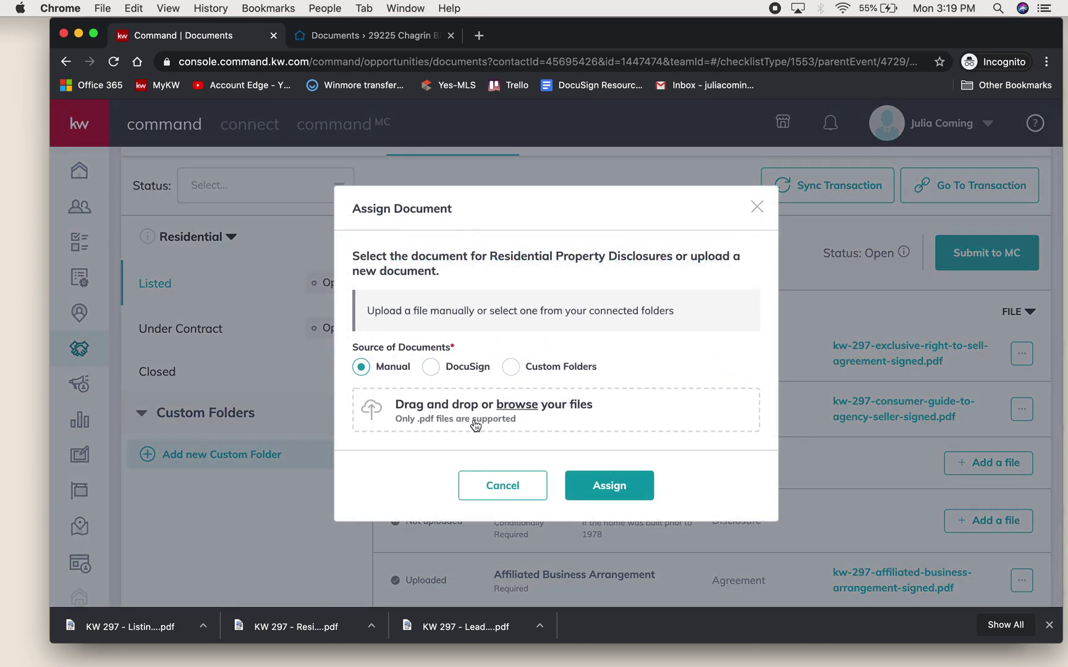
pyautogui.click(517, 410)
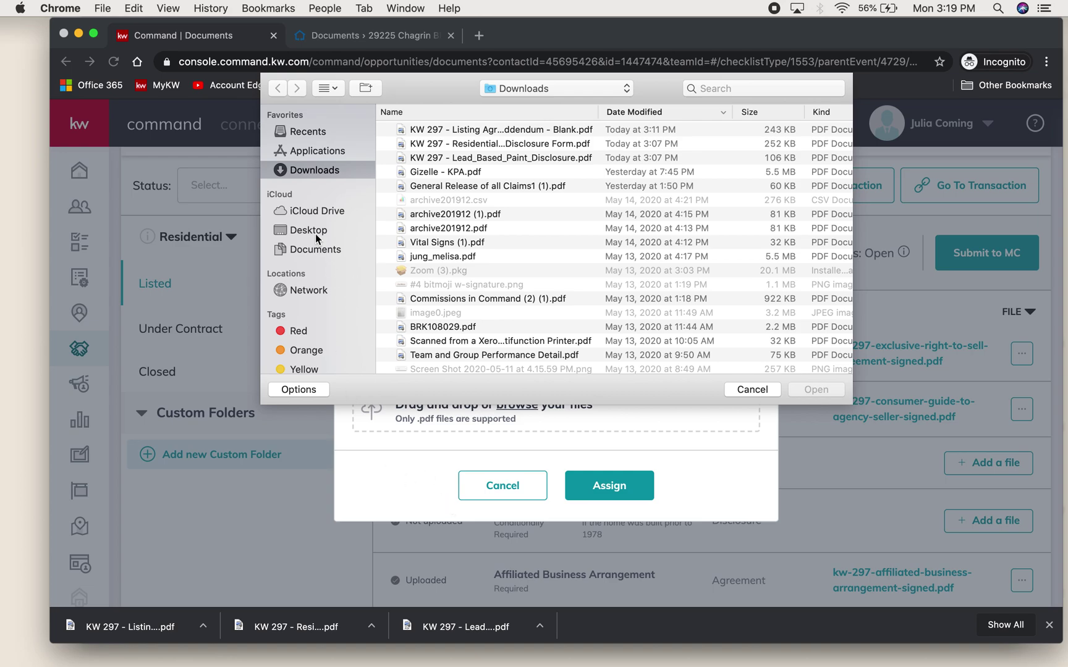
pyautogui.click(317, 249)
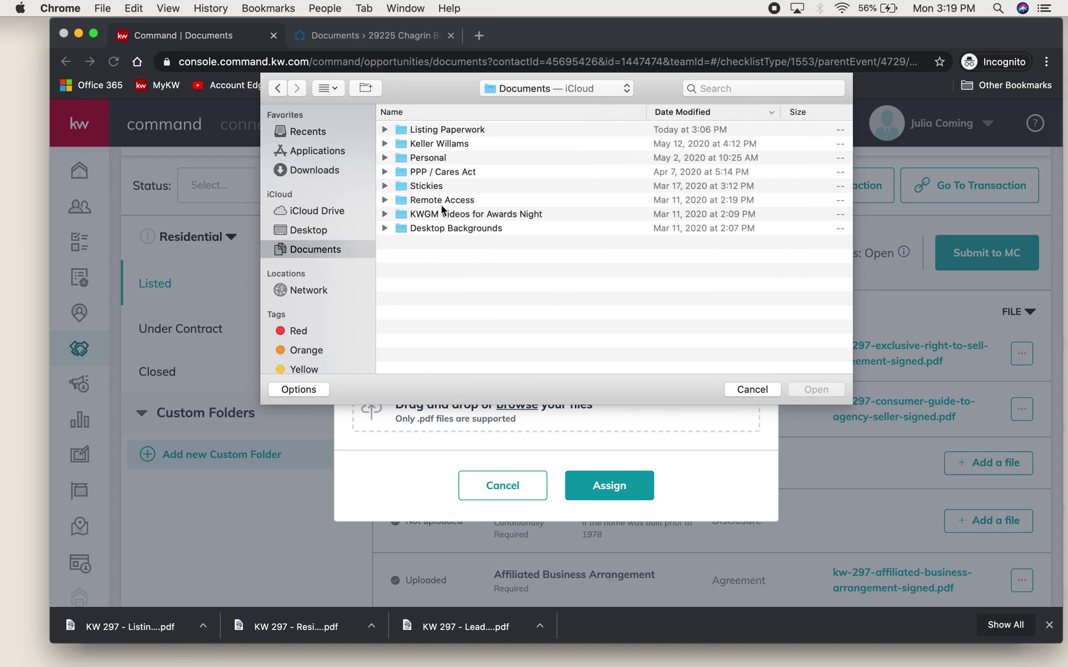
pyautogui.doubleClick(443, 129)
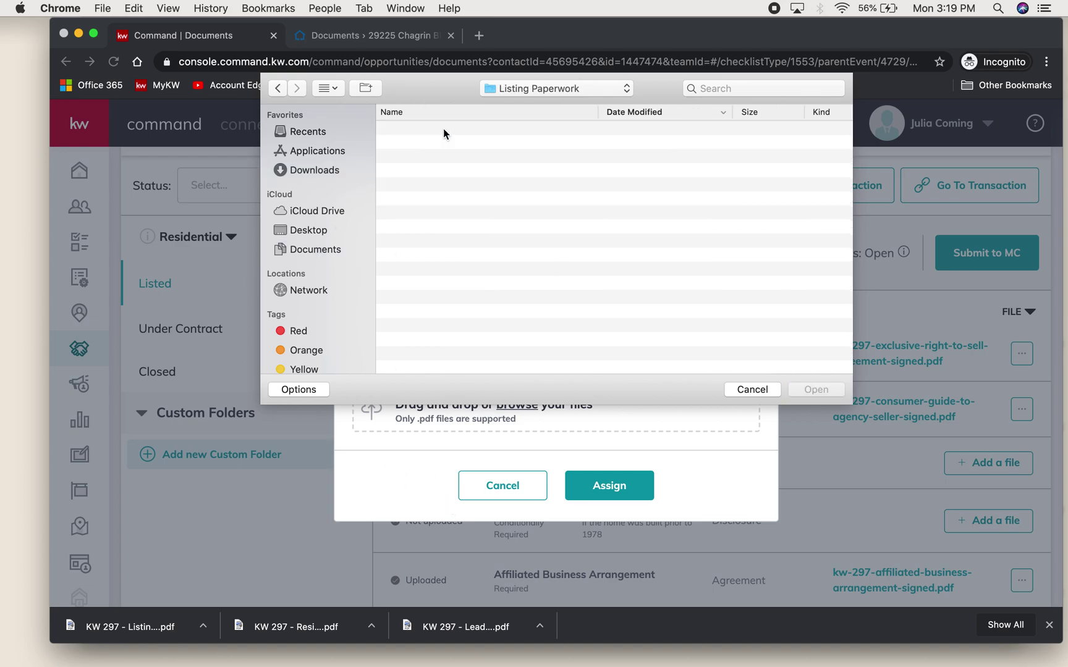
pyautogui.click(301, 173)
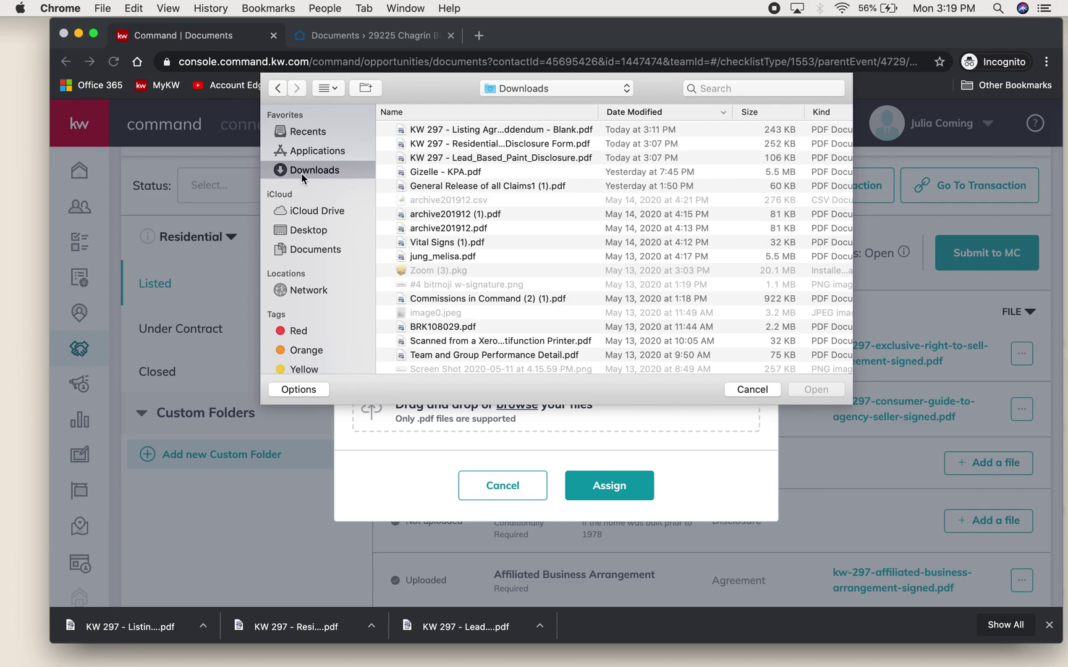
pyautogui.click(509, 143)
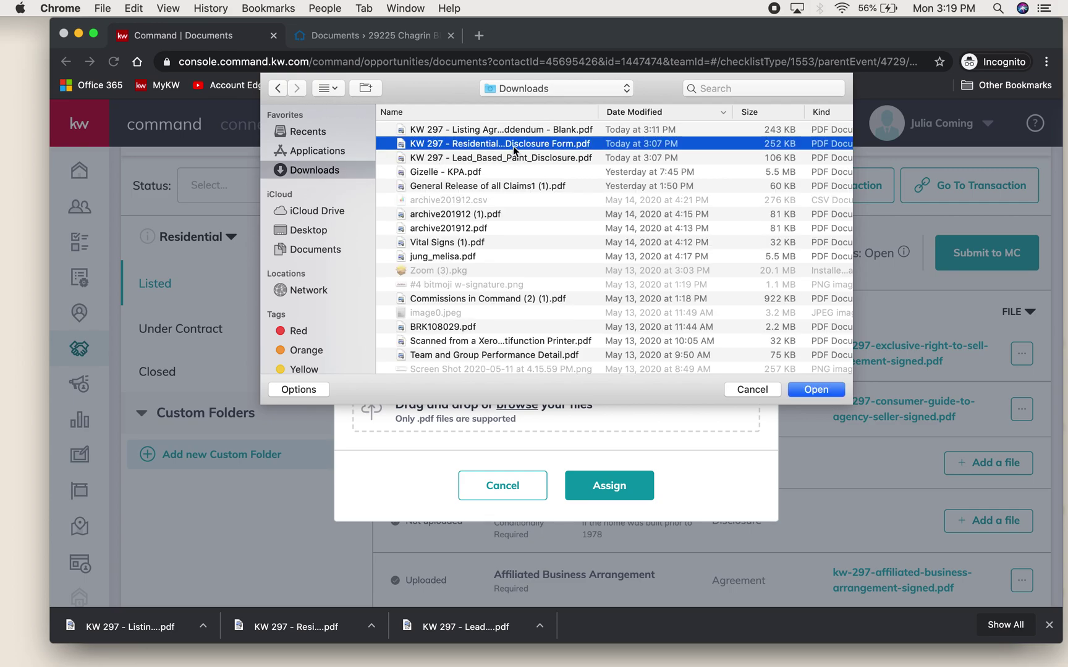
pyautogui.click(822, 389)
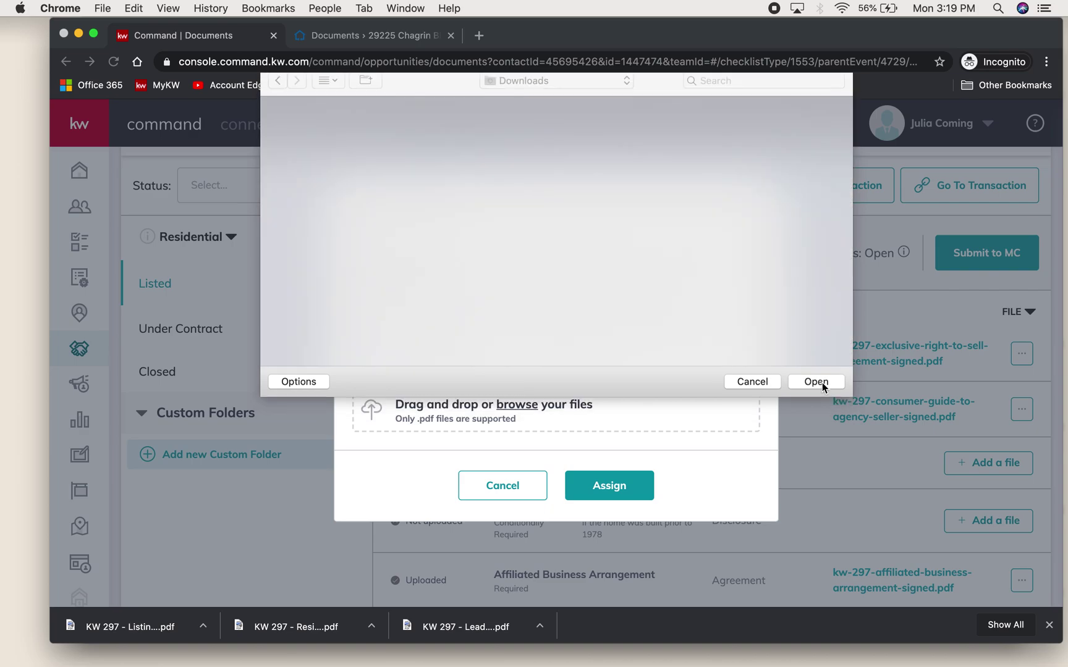
pyautogui.click(612, 474)
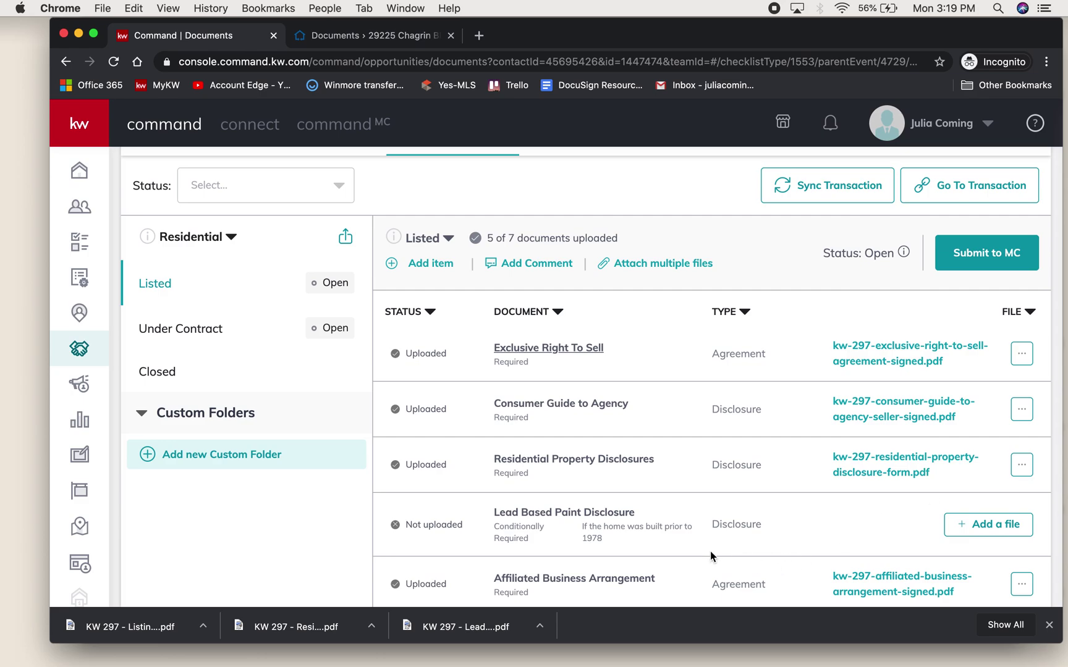
pyautogui.scroll(-1, 701, 503)
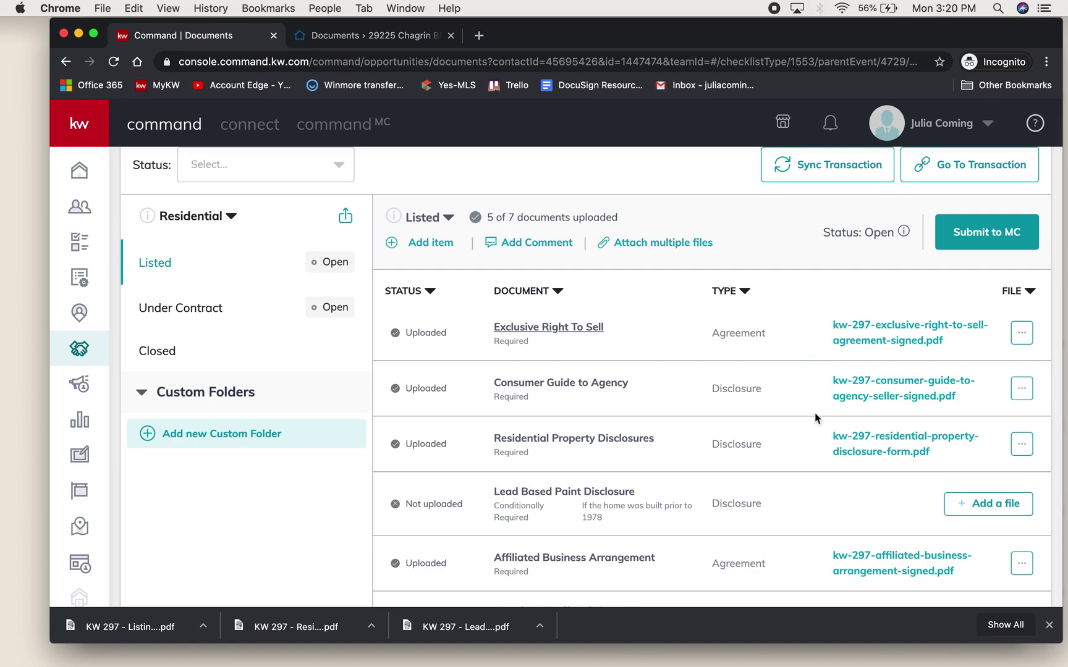
pyautogui.scroll(2, 732, 488)
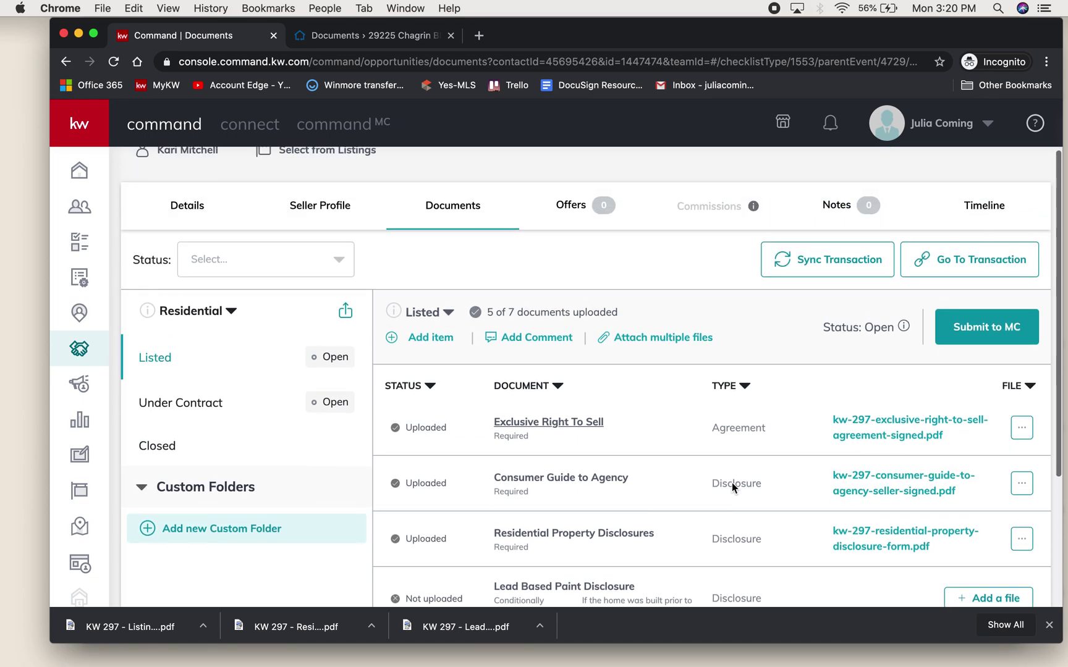
pyautogui.scroll(-4, 642, 381)
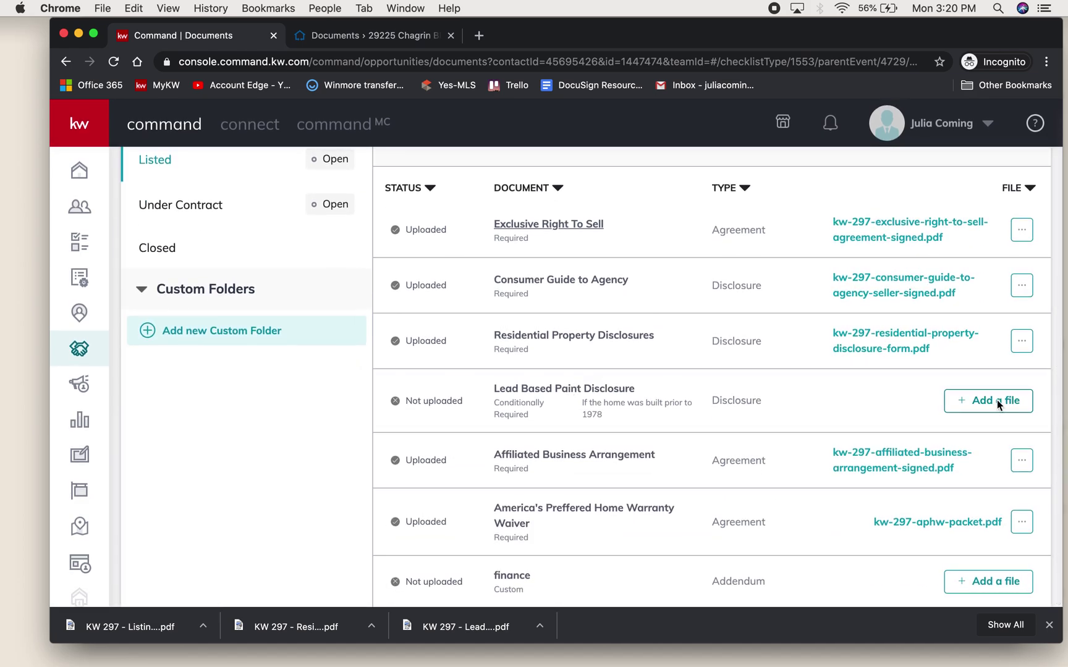
pyautogui.click(1006, 401)
# Step: Upload 'KW 297 - Lead_Based_Paint_Disclosure.pdf' and assign it to the Lead Based Paint Disclosure item
pyautogui.click(514, 408)
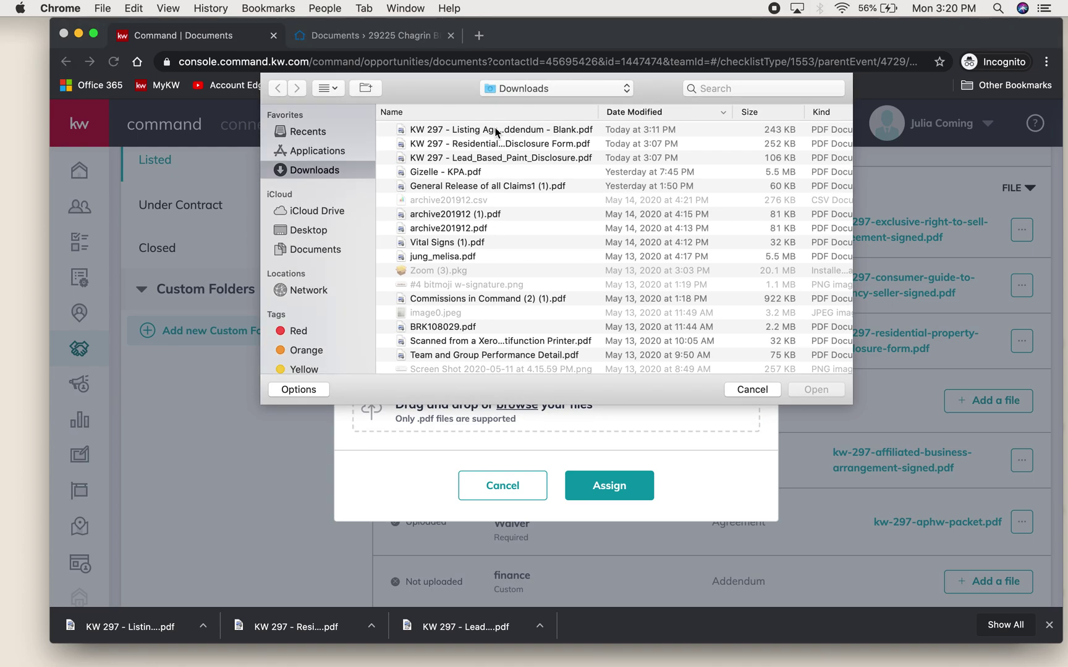
pyautogui.click(495, 159)
pyautogui.click(804, 386)
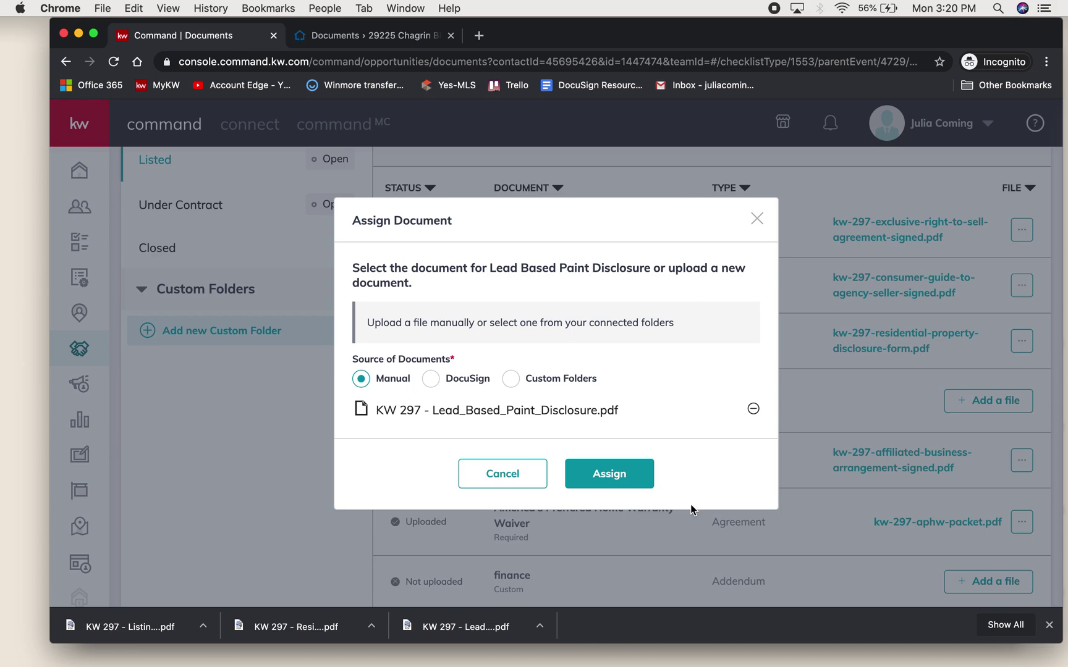
pyautogui.click(607, 477)
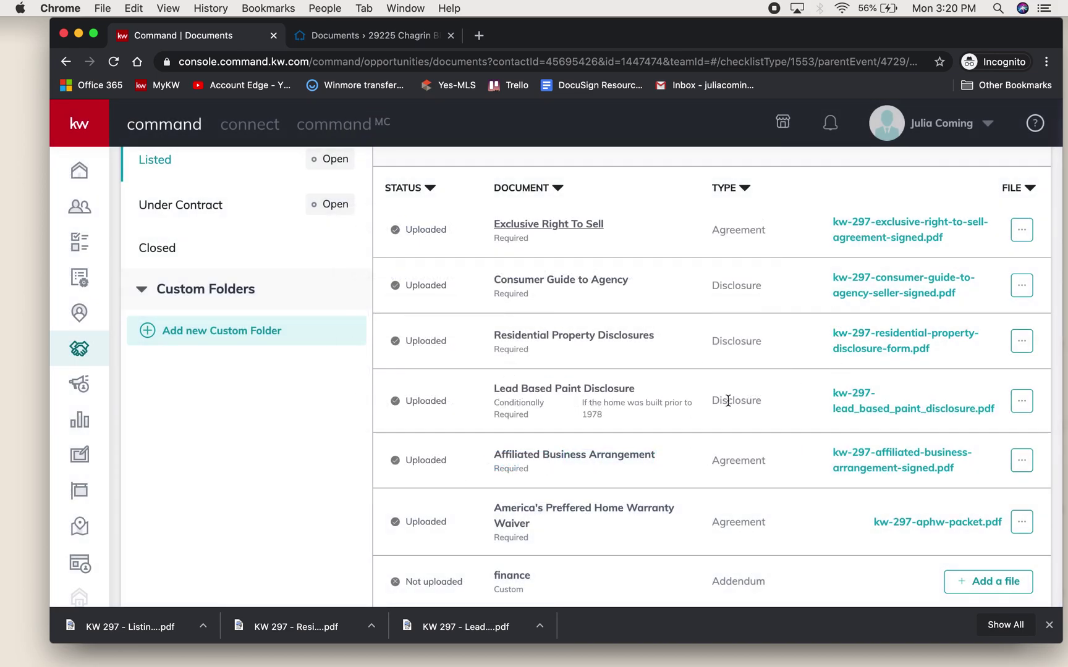
pyautogui.scroll(5, 727, 401)
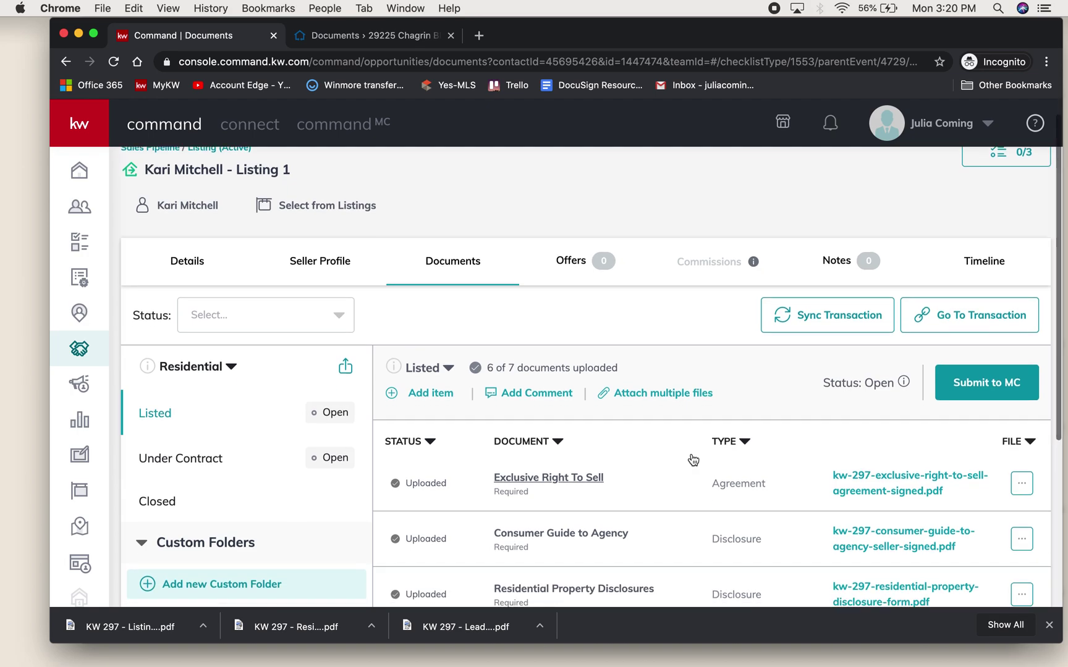
pyautogui.scroll(-1, 692, 460)
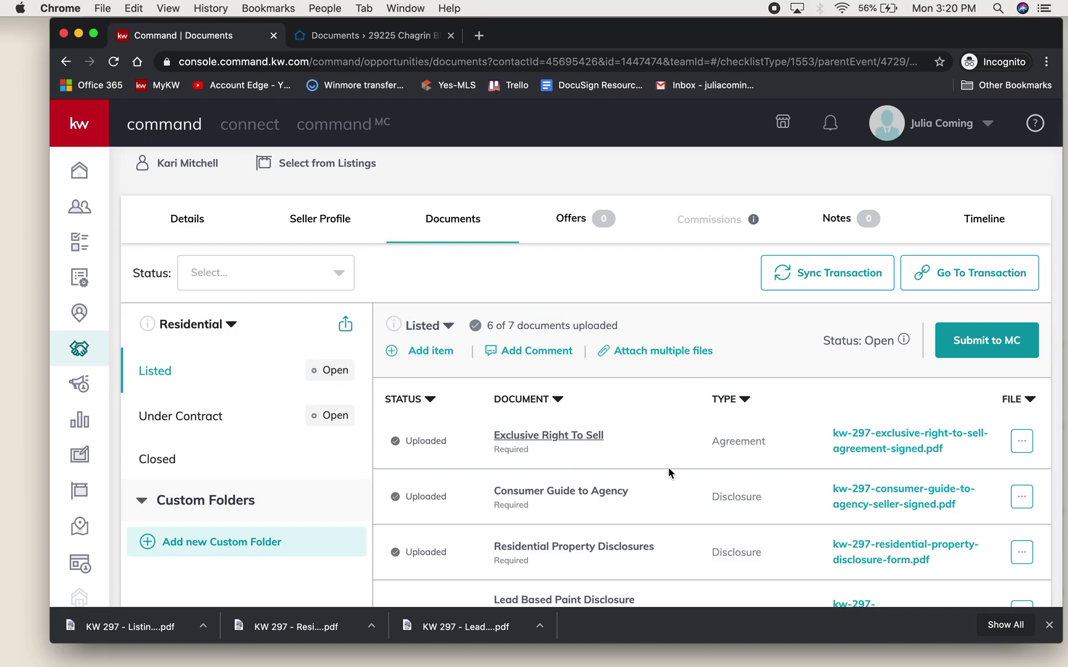
pyautogui.scroll(-3, 589, 306)
pyautogui.scroll(3, 572, 409)
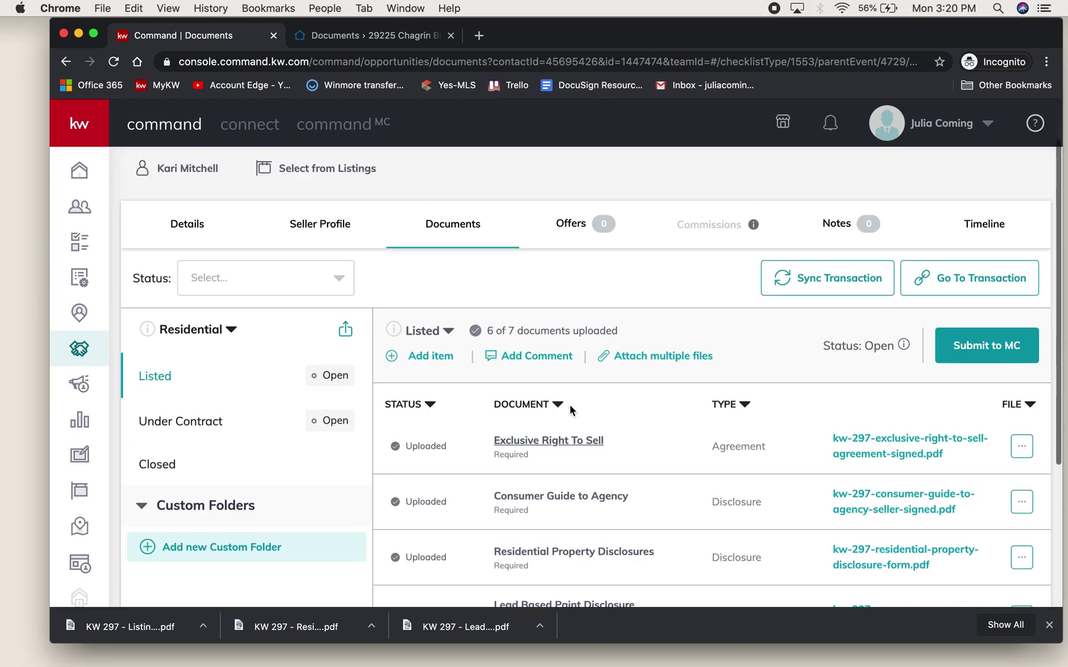
# Step: Add a 'Listing Addendum' item of type Addendum with the blank listing agreement addendum PDF
pyautogui.click(429, 357)
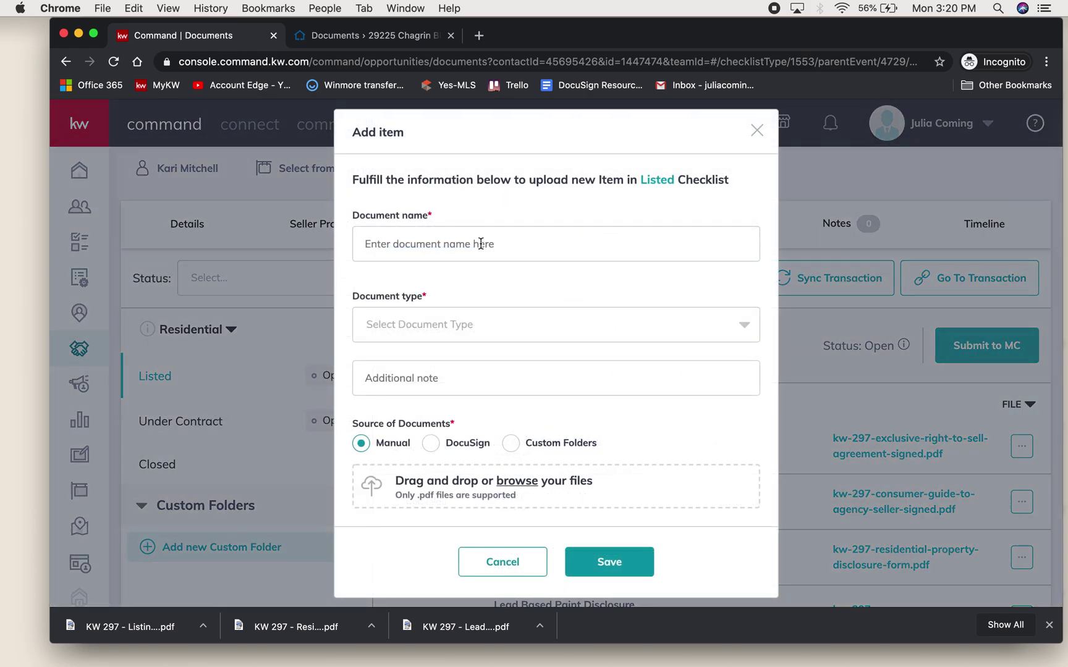
pyautogui.click(480, 244)
pyautogui.write('Listing Add')
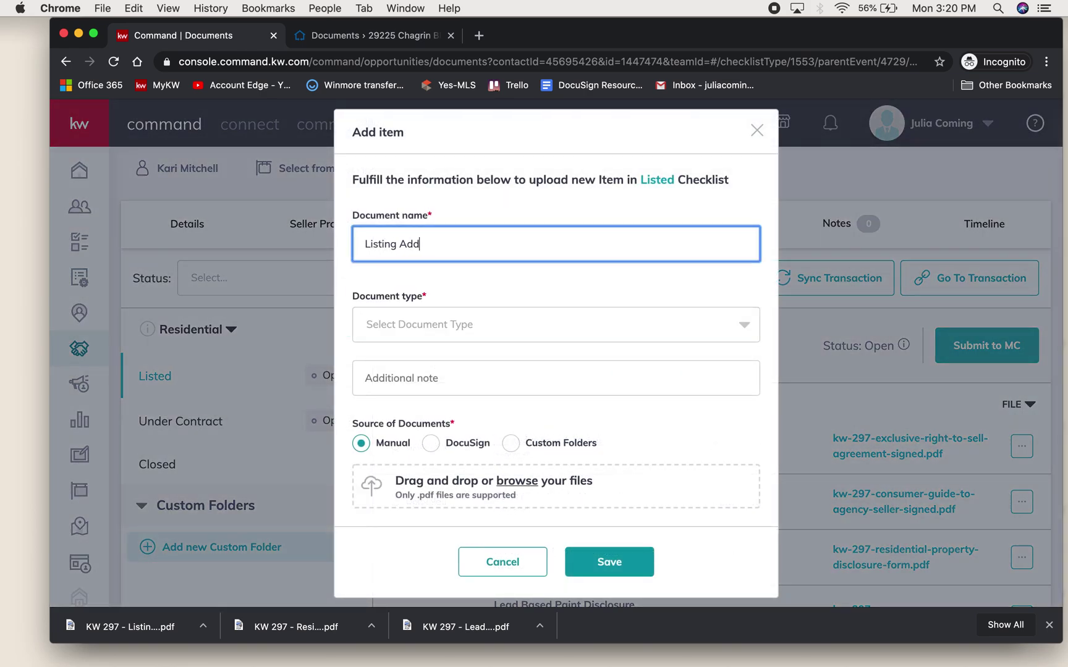
pyautogui.write('endum')
pyautogui.click(489, 325)
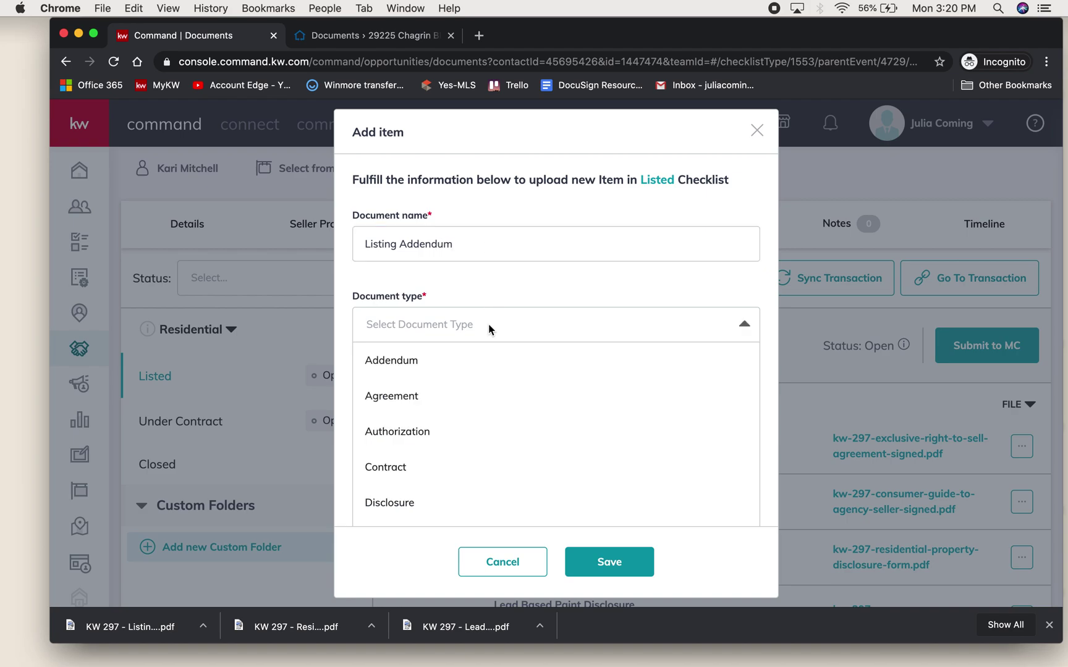
pyautogui.click(443, 365)
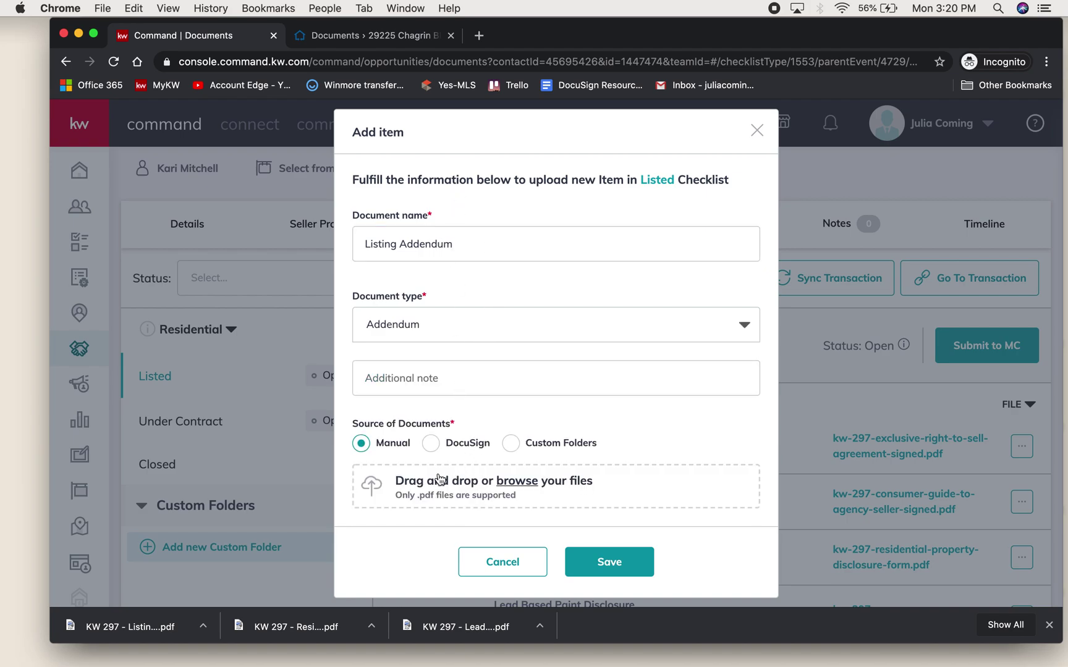
pyautogui.click(518, 493)
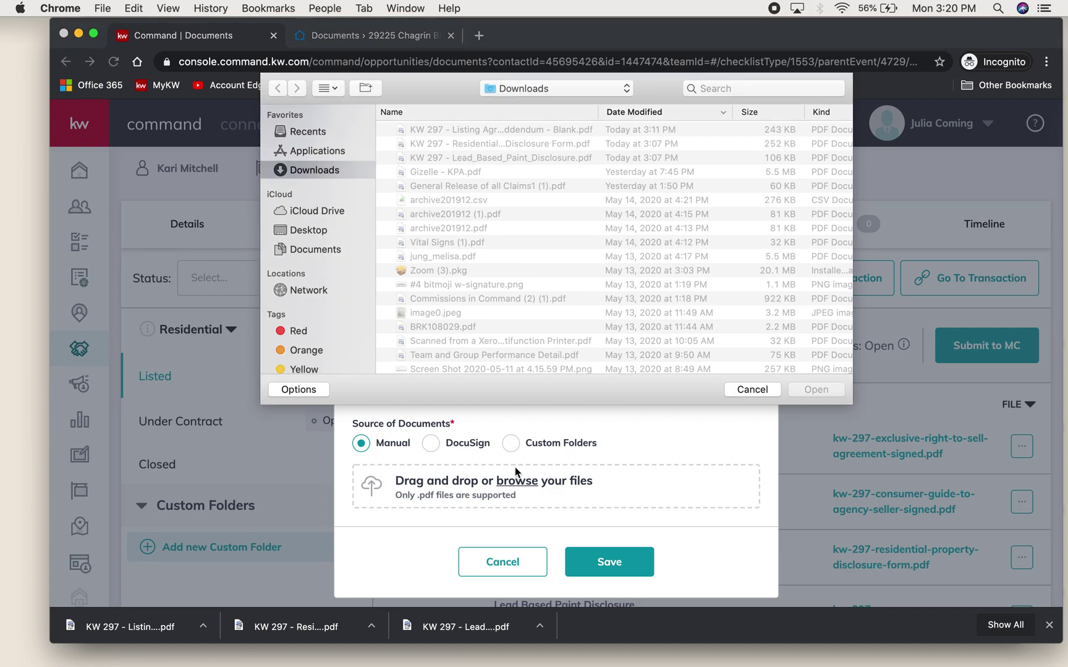
pyautogui.click(496, 130)
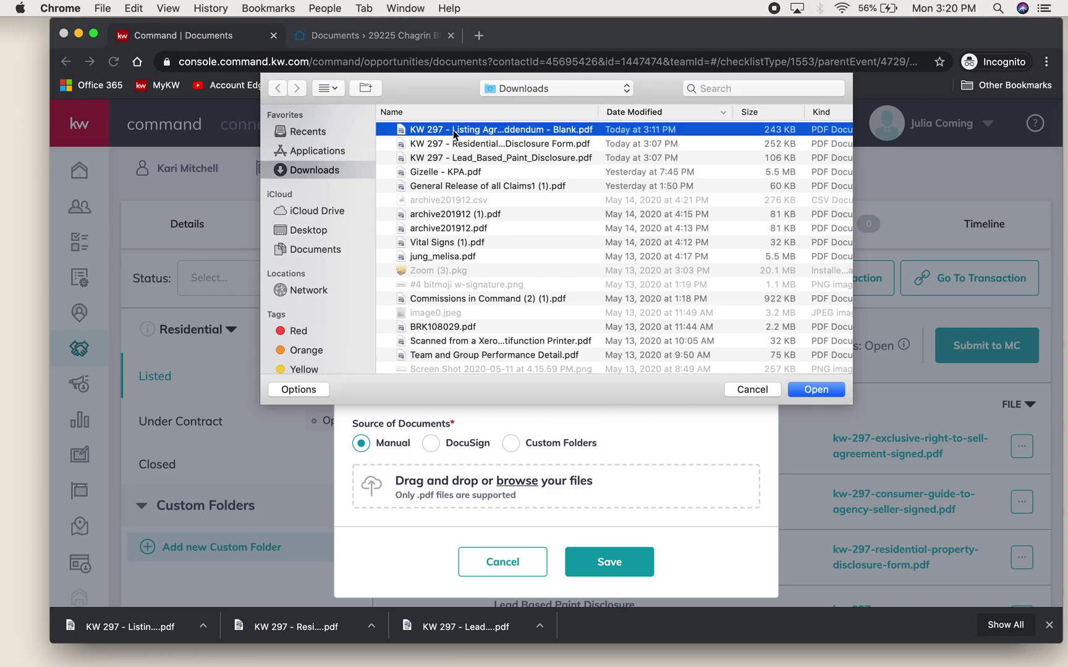
pyautogui.click(820, 389)
pyautogui.click(632, 558)
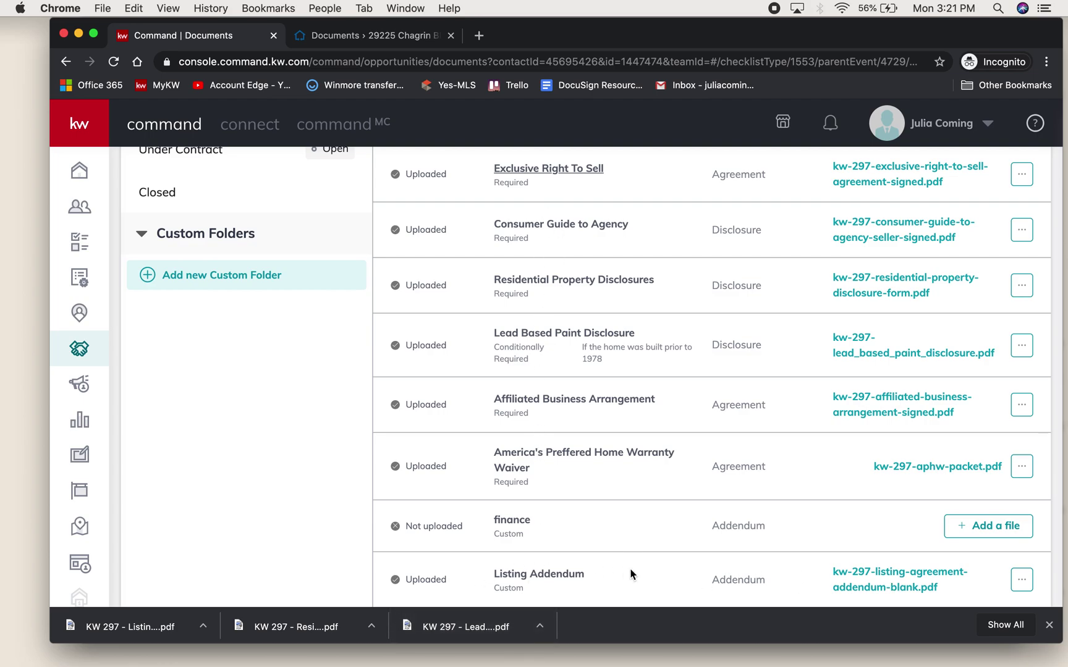
pyautogui.scroll(10, 693, 572)
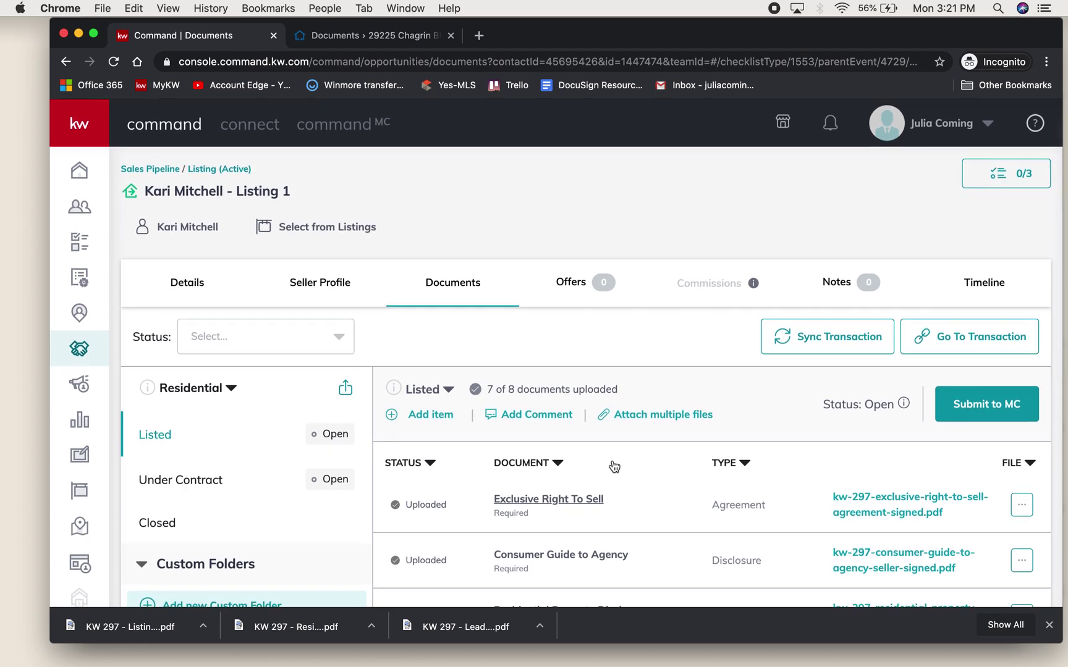
pyautogui.scroll(-5, 877, 464)
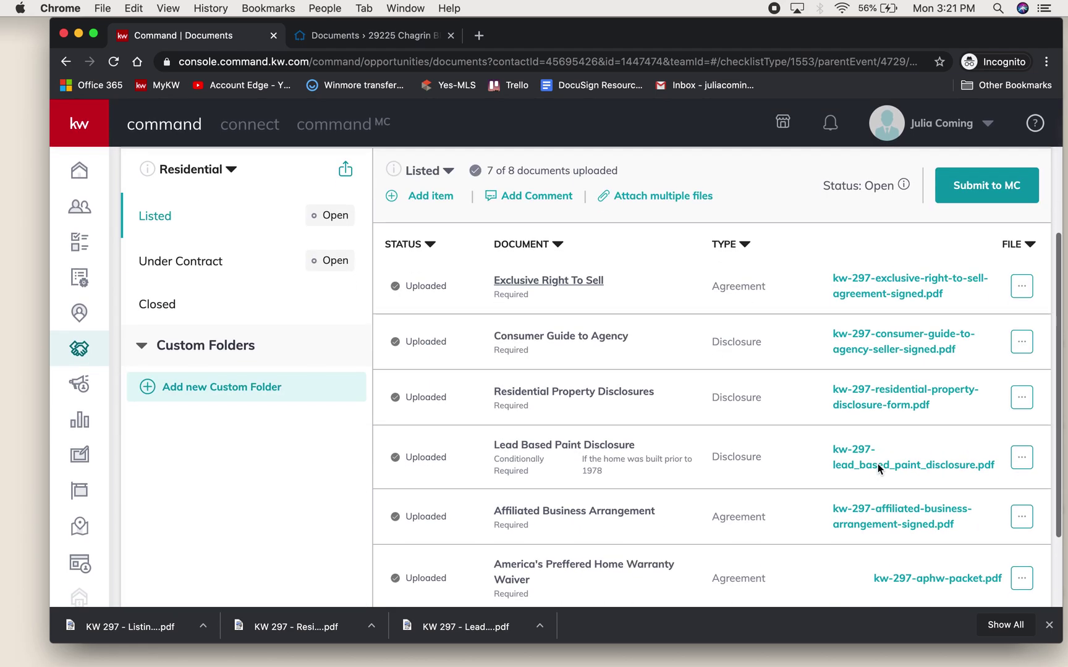
pyautogui.click(992, 528)
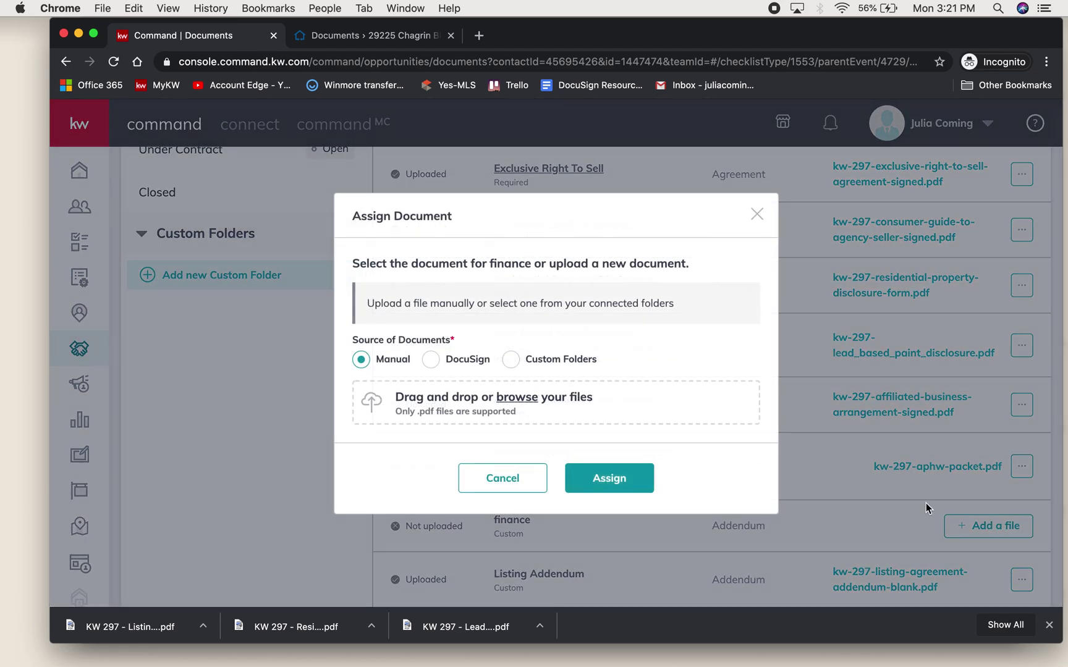
pyautogui.click(431, 360)
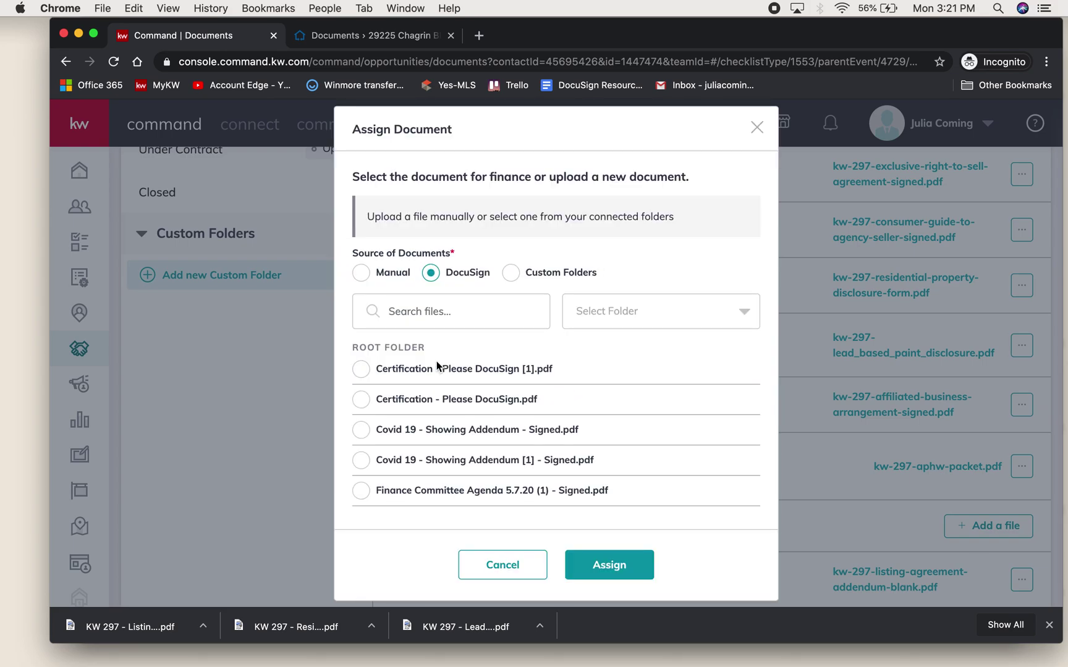
pyautogui.scroll(-3, 454, 396)
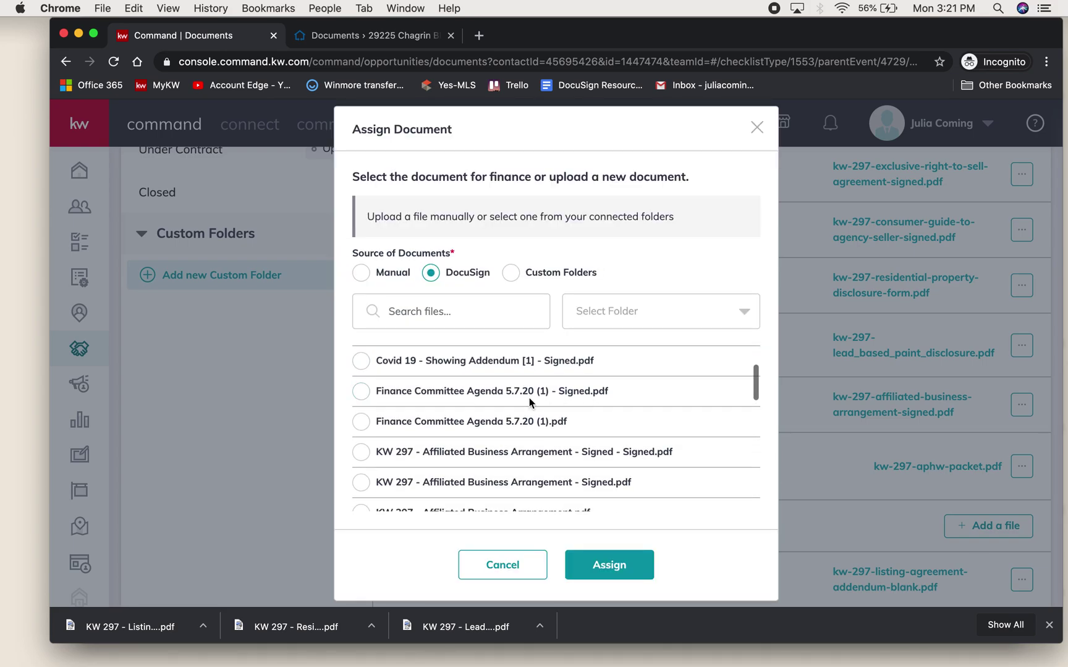
pyautogui.scroll(-3, 575, 395)
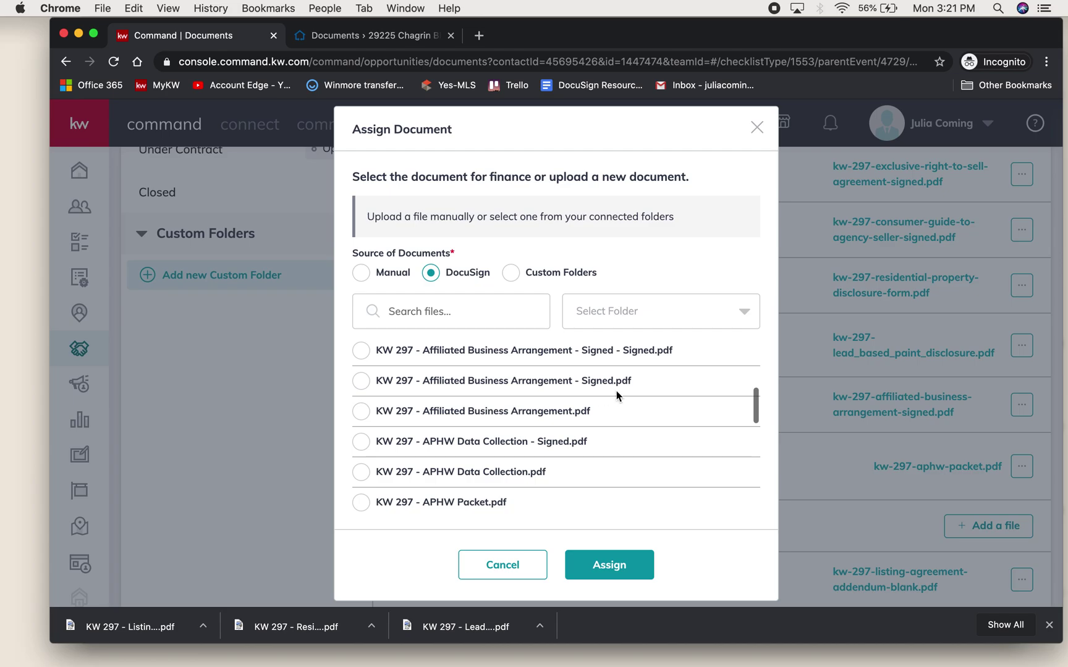
pyautogui.click(497, 565)
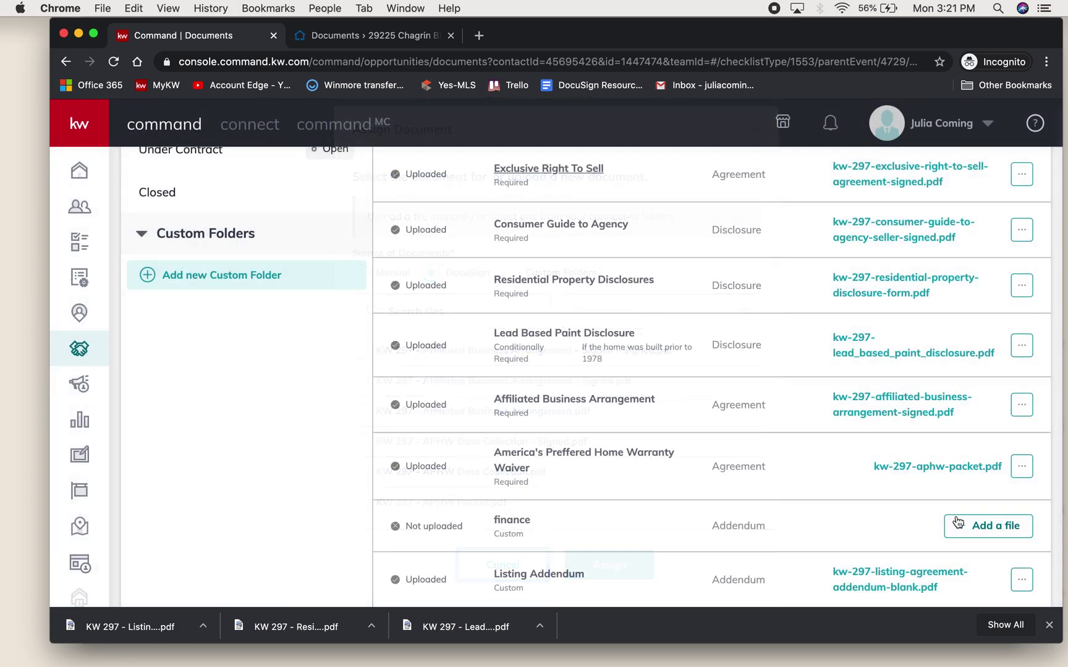
pyautogui.click(983, 526)
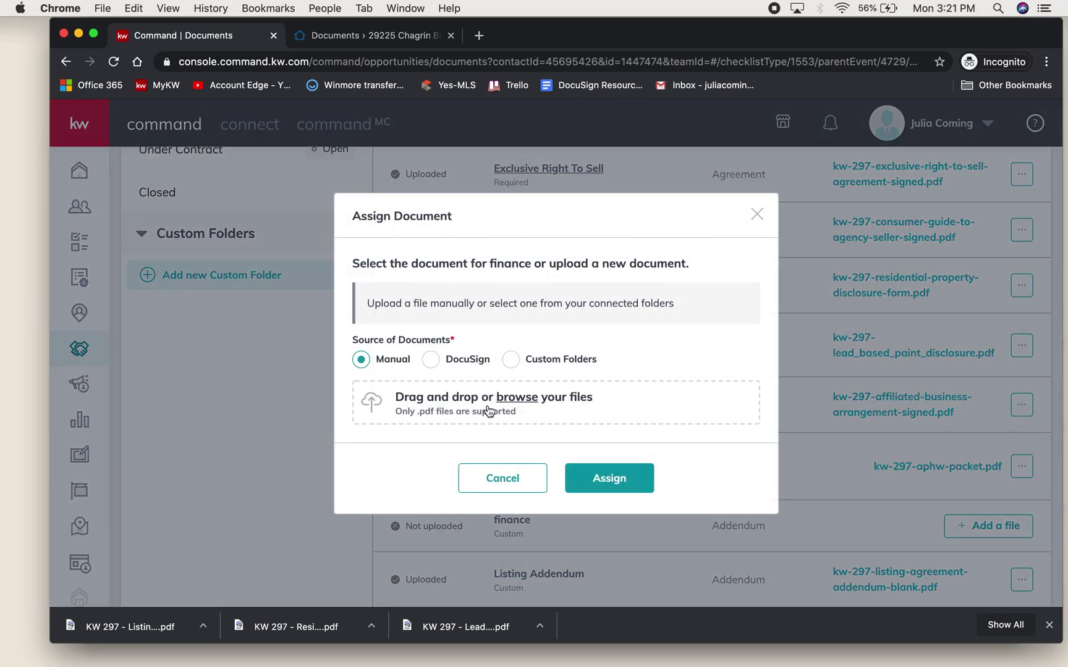
pyautogui.click(501, 477)
pyautogui.scroll(10, 894, 287)
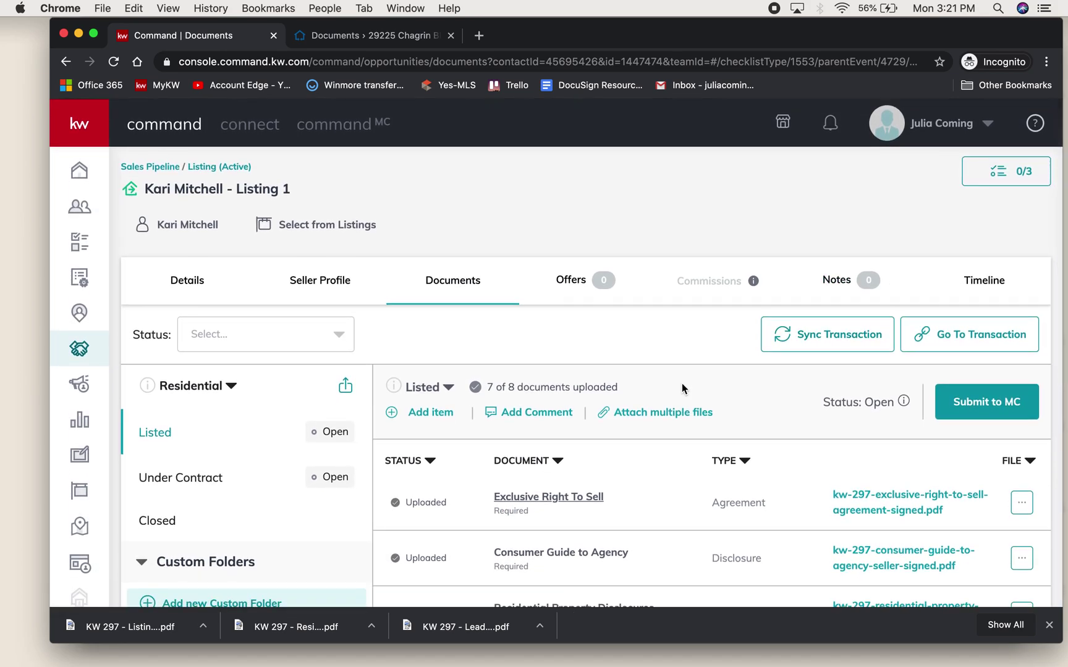
pyautogui.scroll(-1, 682, 383)
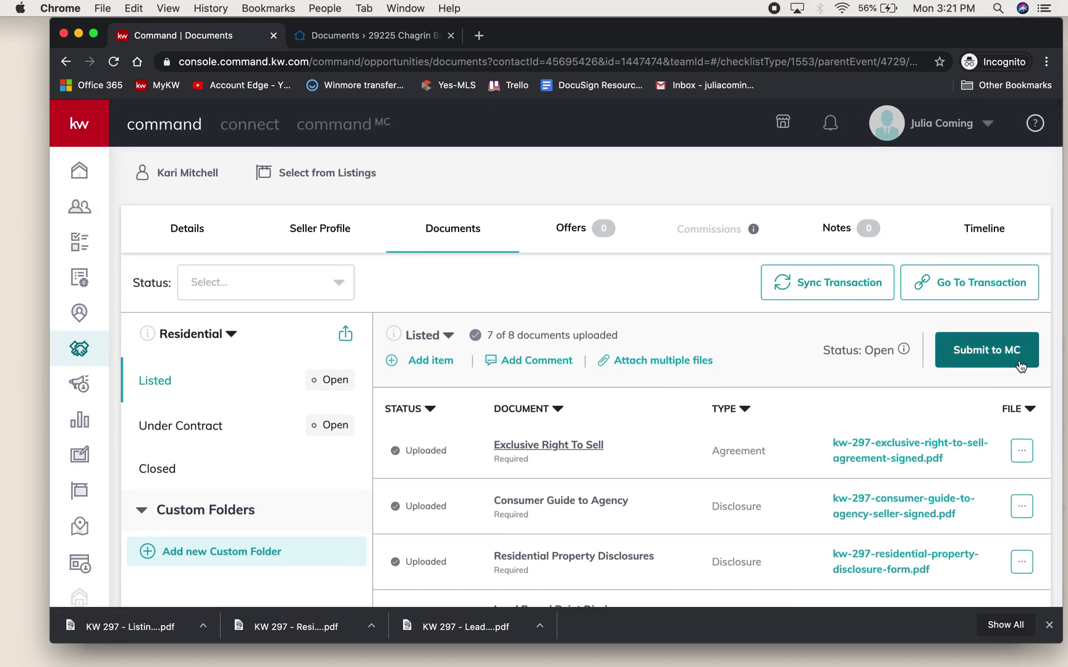
pyautogui.click(990, 363)
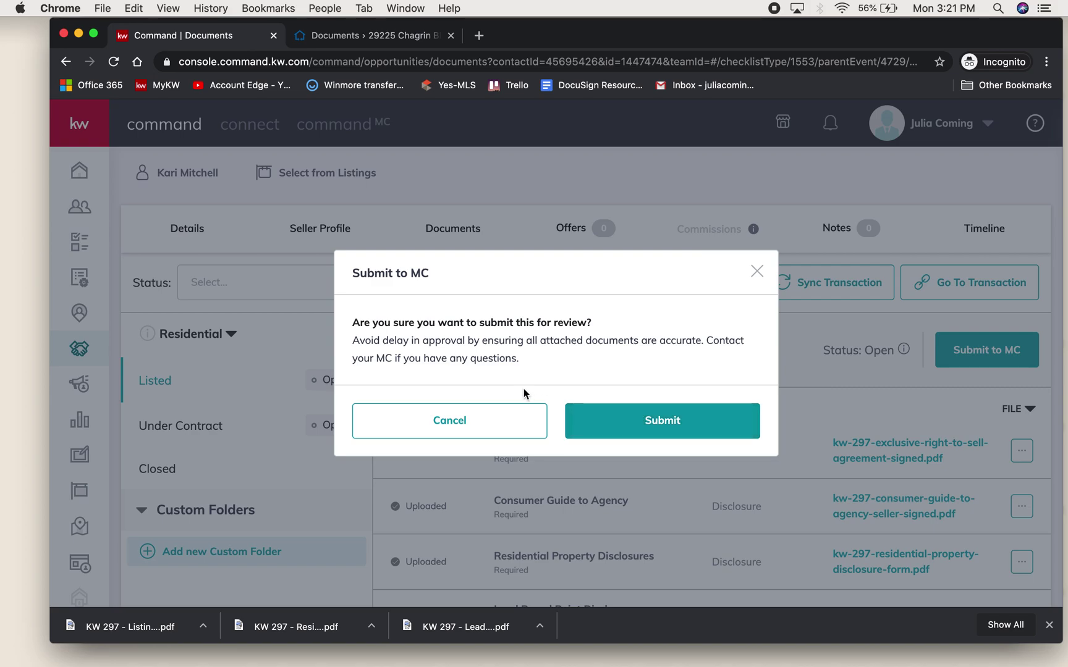
# Step: Confirm submitting the Listed checklist to MC for review
pyautogui.click(659, 414)
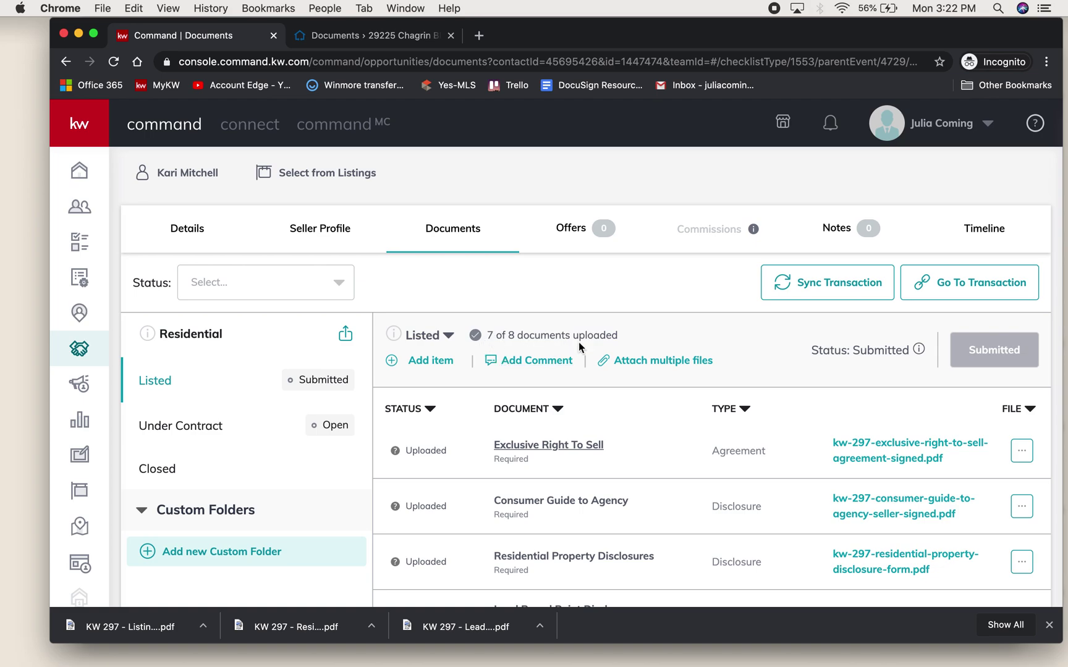
pyautogui.scroll(-5, 652, 335)
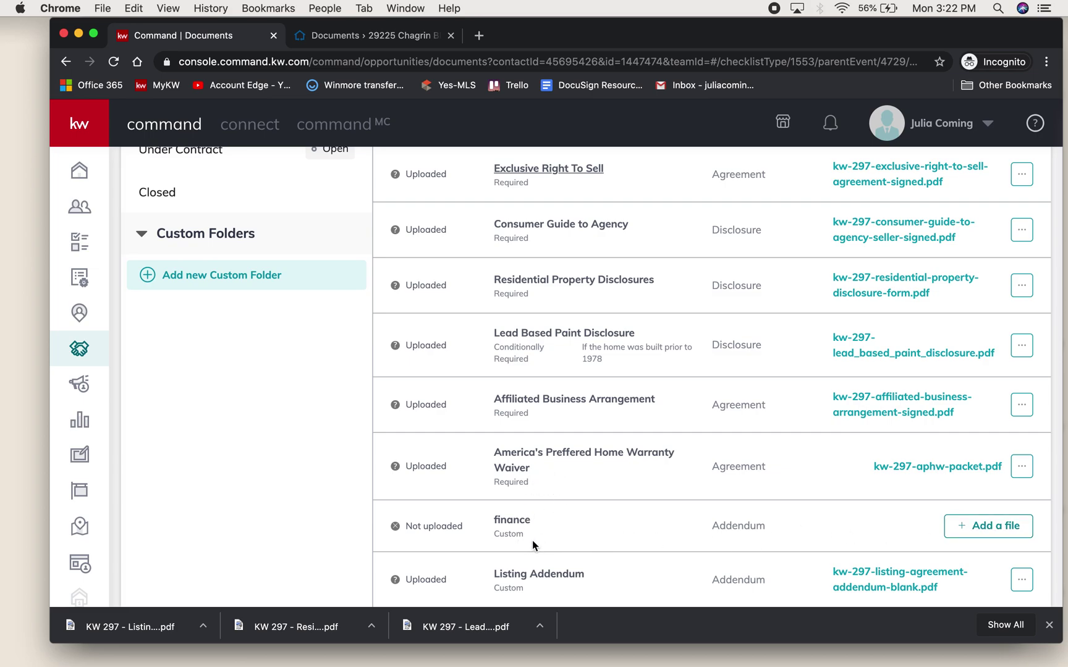
pyautogui.scroll(10, 537, 543)
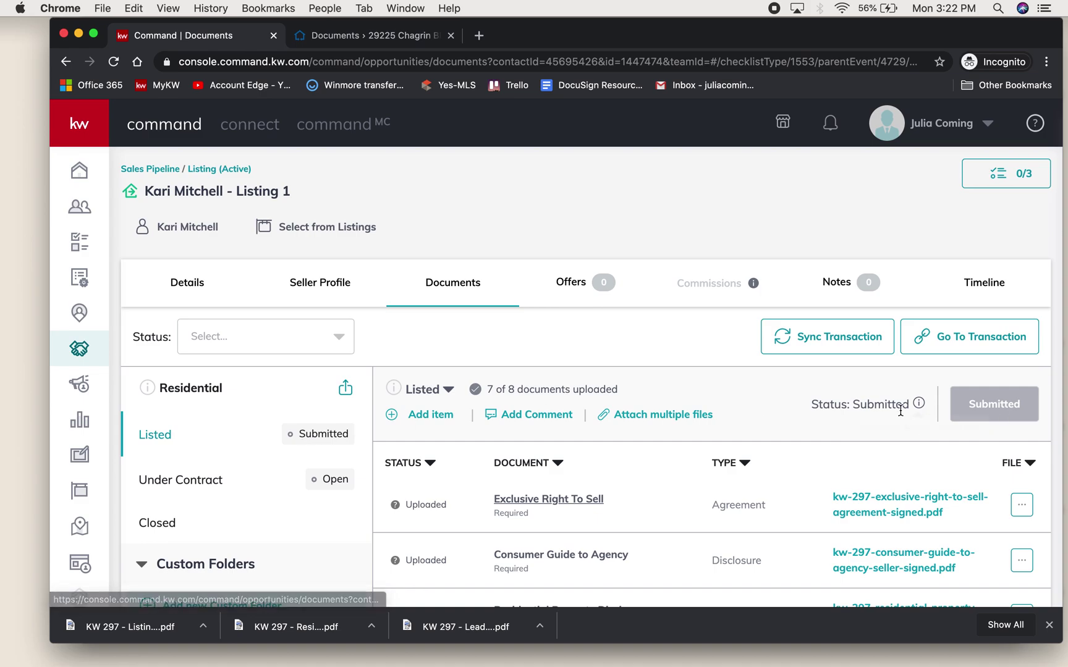
pyautogui.moveTo(921, 407)
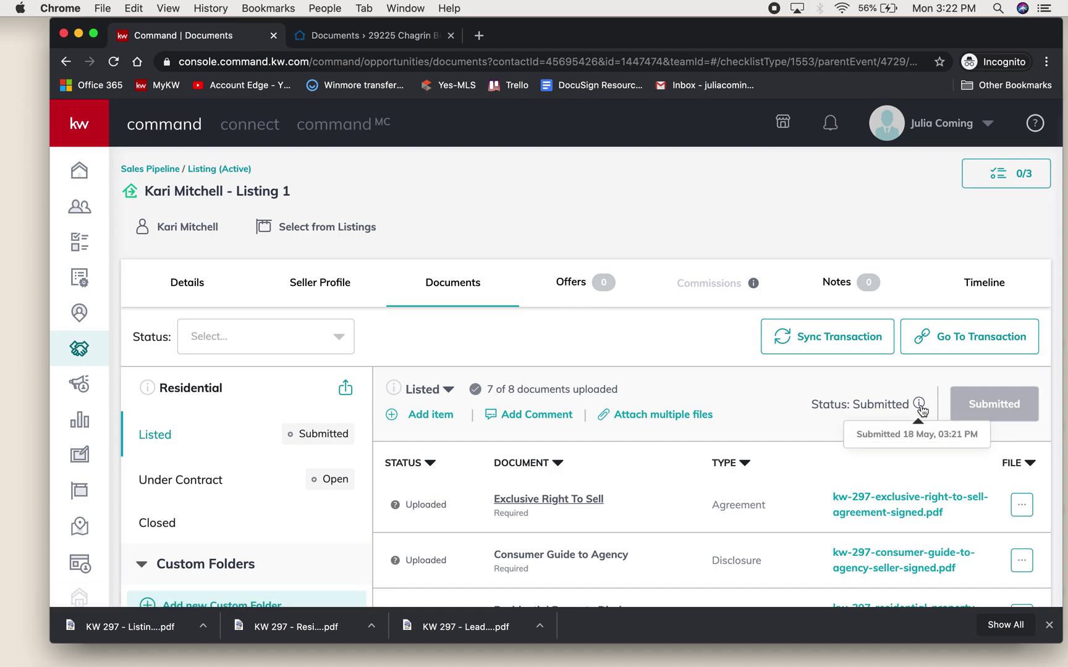